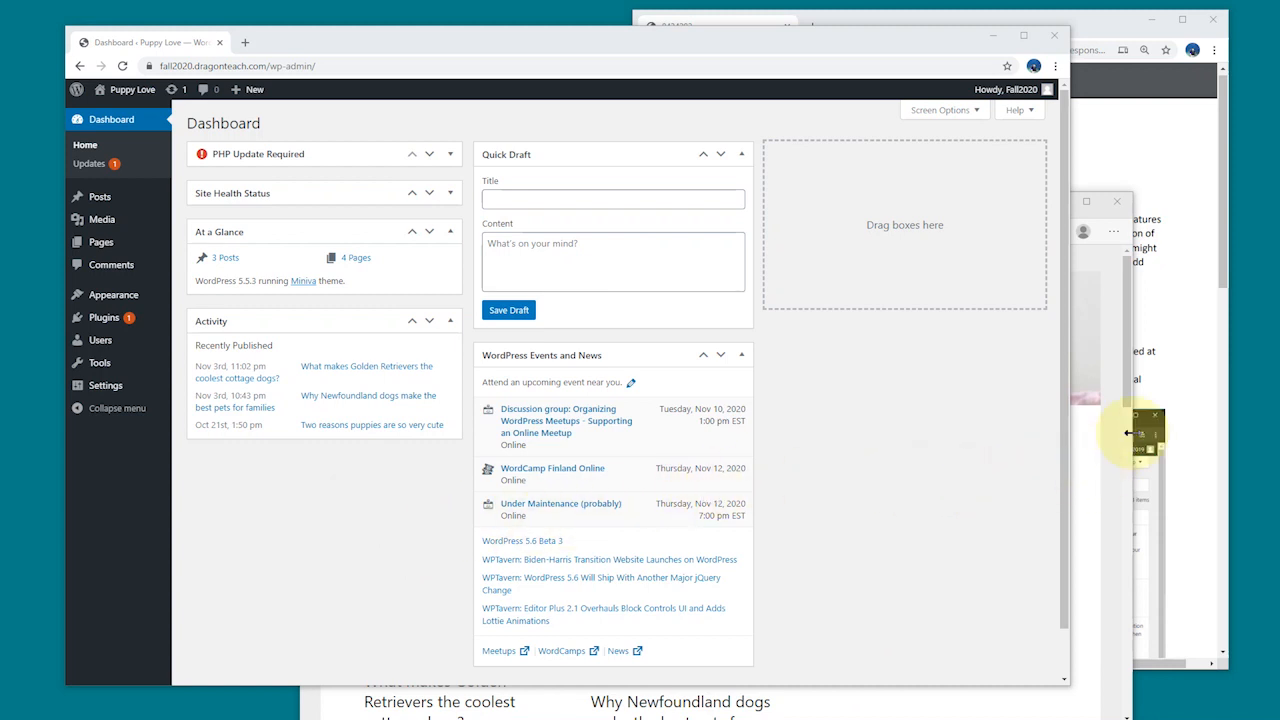
- Look at the WordPress Plugins exercise, then enlarge the live Puppy Love blog window and review its front-page posts
{"action": "left_click", "coordinate": [1187, 347]}
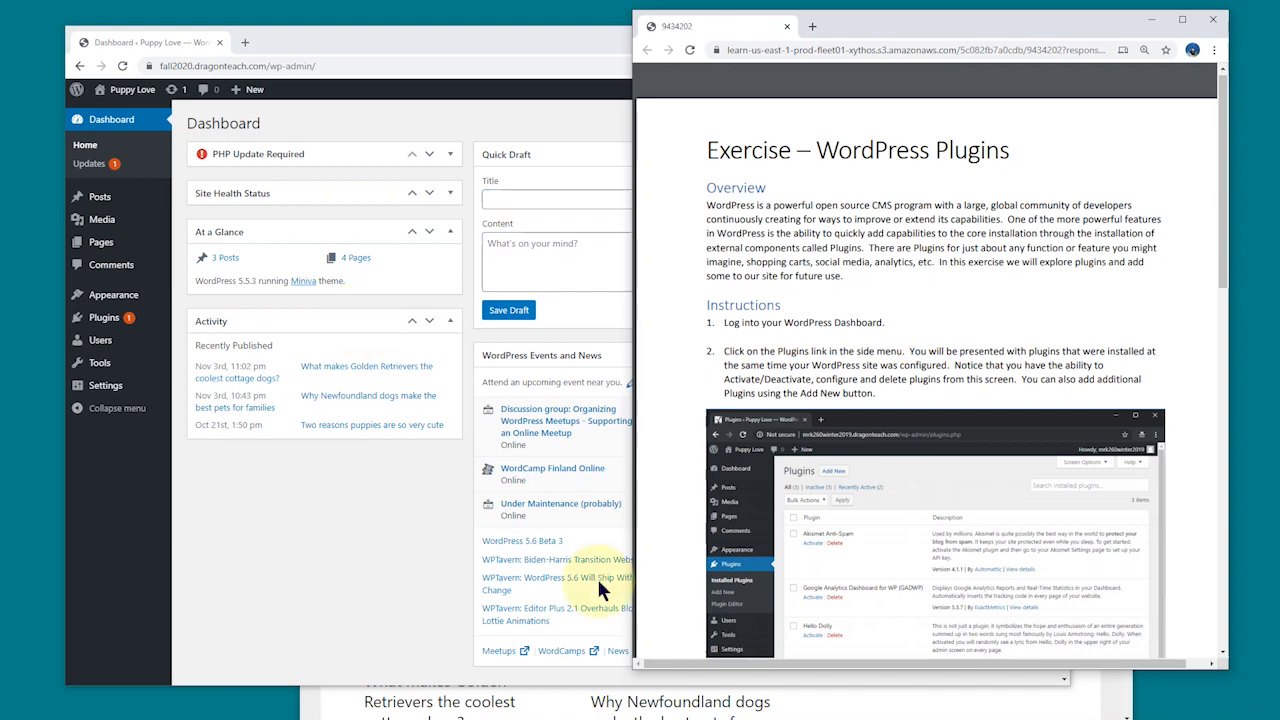
{"action": "left_click", "coordinate": [837, 703]}
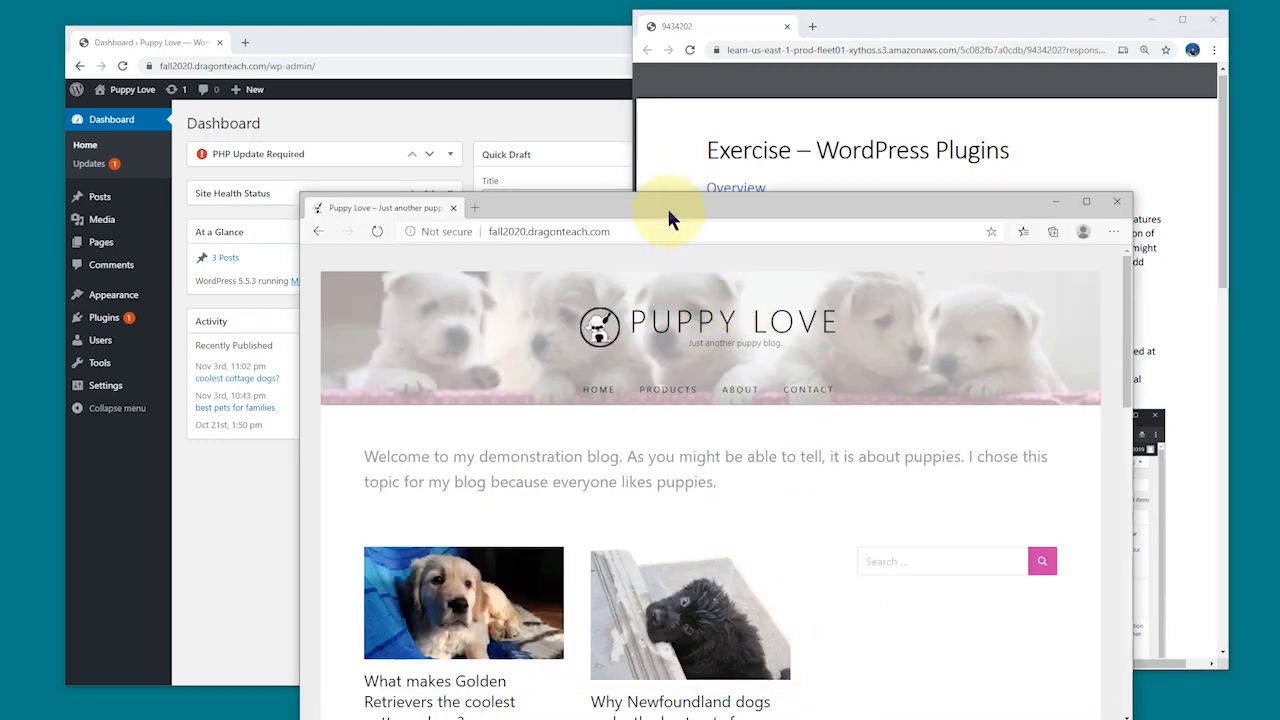
{"action": "left_click_drag", "start_coordinate": [671, 212], "coordinate": [653, 75]}
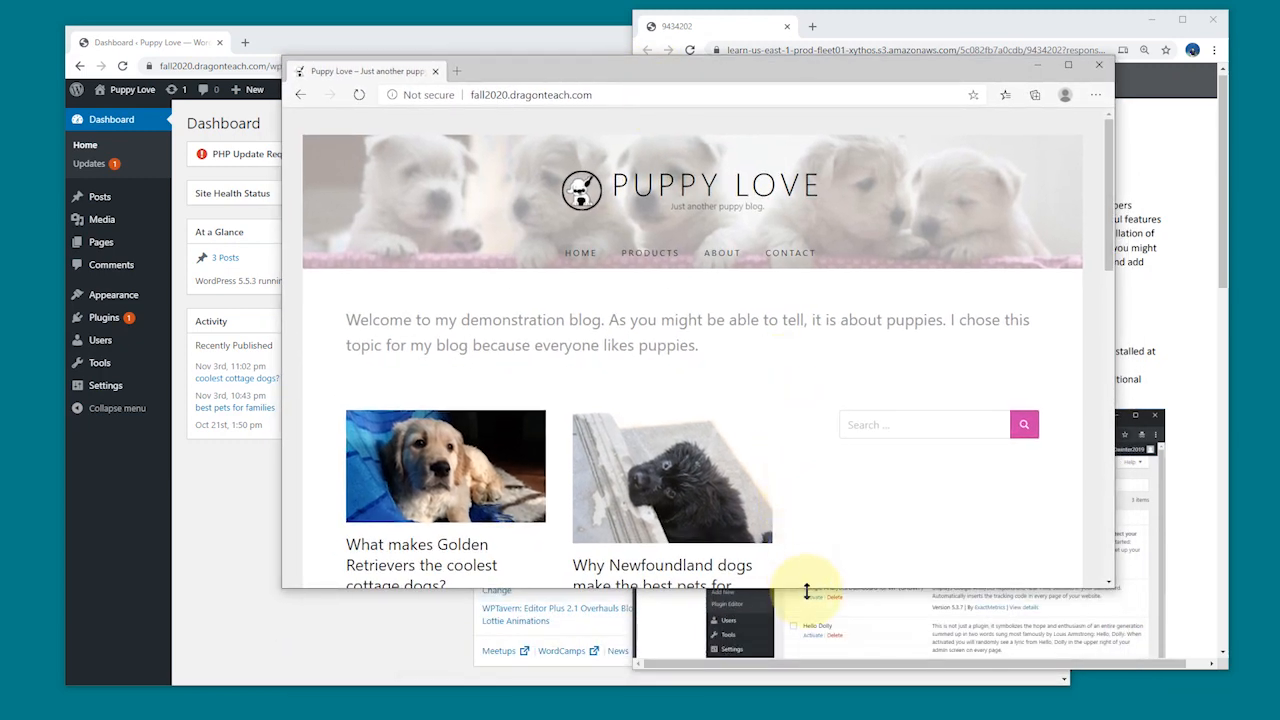
{"action": "left_click_drag", "start_coordinate": [802, 586], "coordinate": [805, 653]}
{"action": "scroll", "coordinate": [680, 530], "scroll_direction": "down", "scroll_amount": 2}
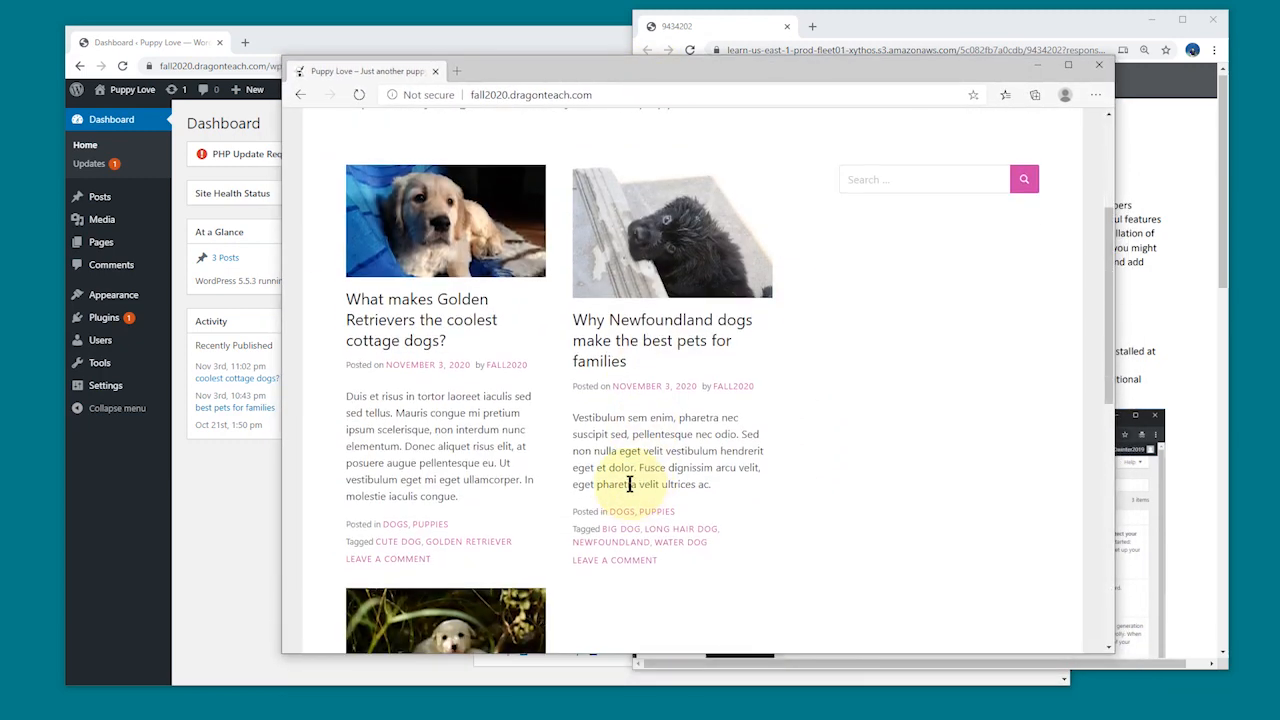
{"action": "scroll", "coordinate": [643, 497], "scroll_direction": "up", "scroll_amount": 2}
{"action": "scroll", "coordinate": [643, 497], "scroll_direction": "down", "scroll_amount": 2}
{"action": "scroll", "coordinate": [635, 483], "scroll_direction": "down", "scroll_amount": 3}
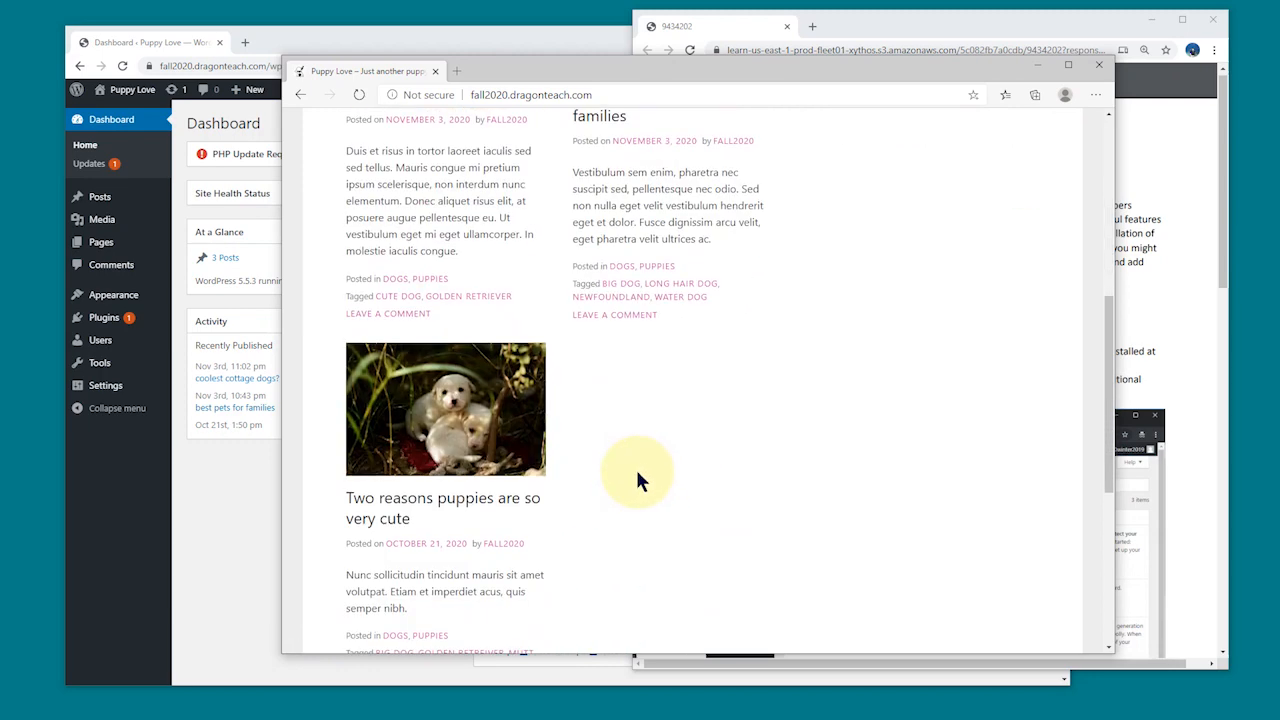
{"action": "scroll", "coordinate": [637, 480], "scroll_direction": "up", "scroll_amount": 5}
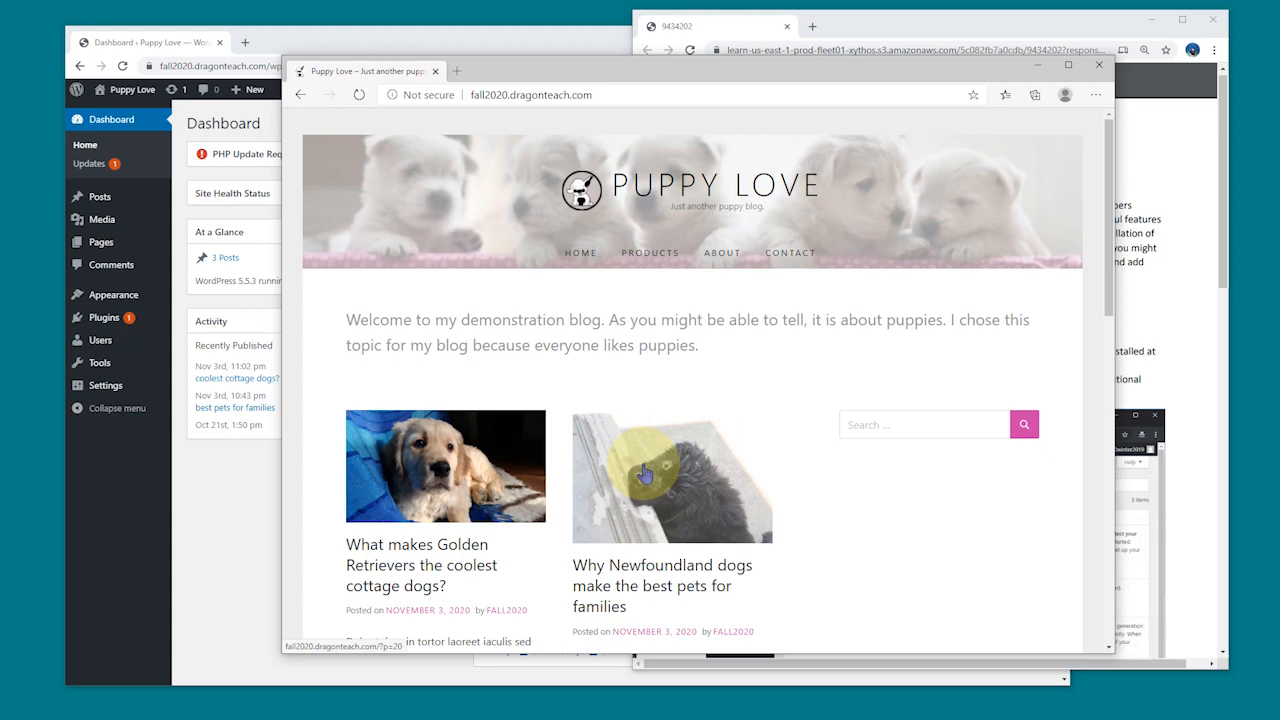
- In the WordPress dashboard's installed plugins, update Akismet Anti-Spam and delete Hello Dolly
{"action": "left_click", "coordinate": [296, 40]}
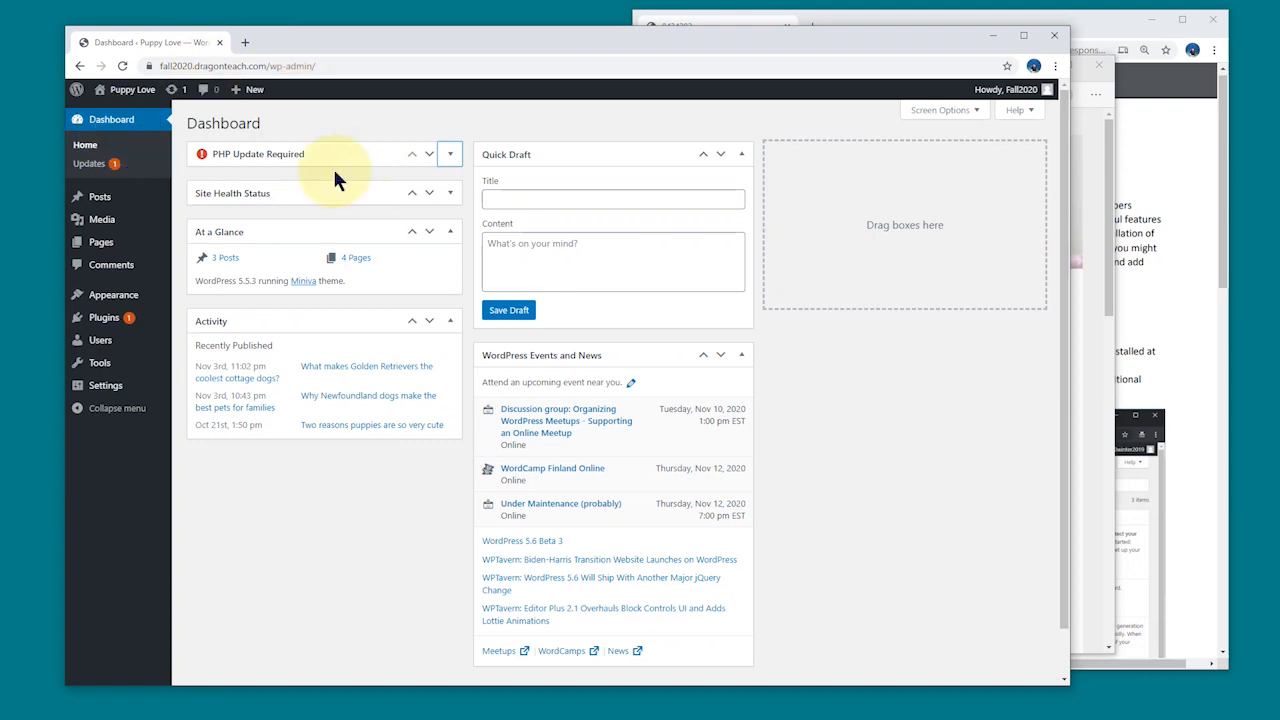
{"action": "left_click", "coordinate": [104, 326]}
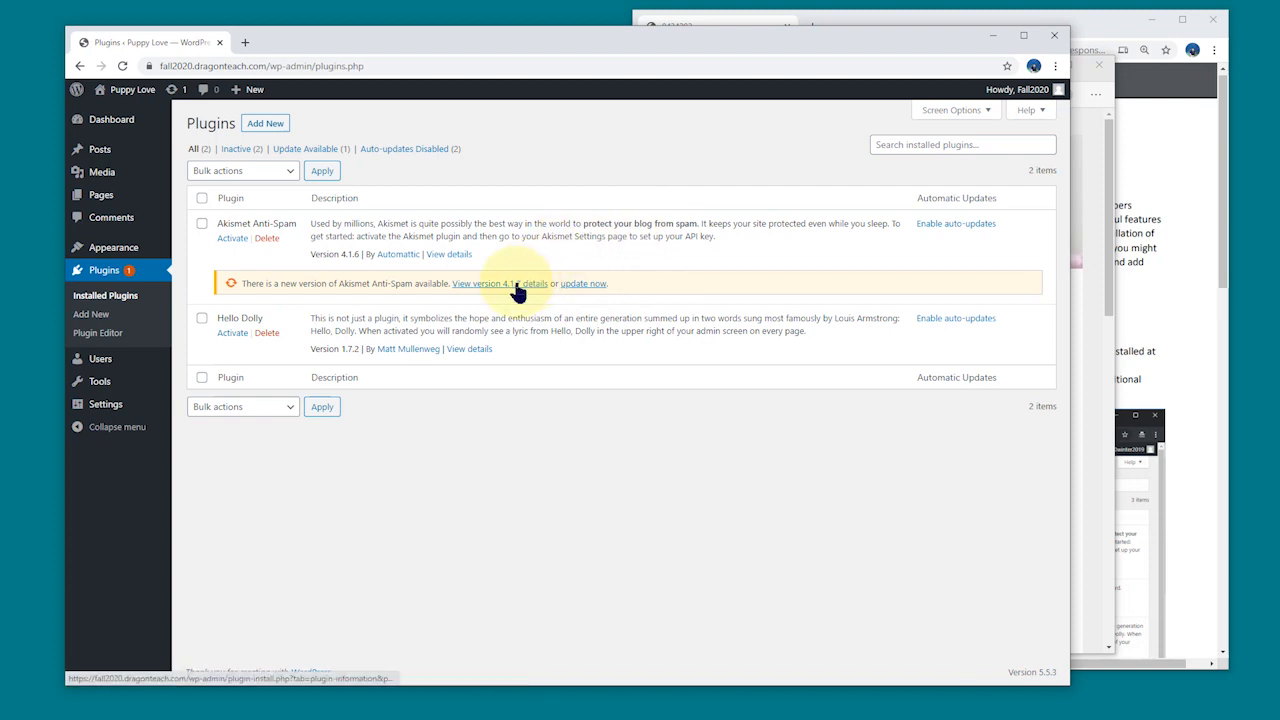
{"action": "left_click", "coordinate": [583, 284]}
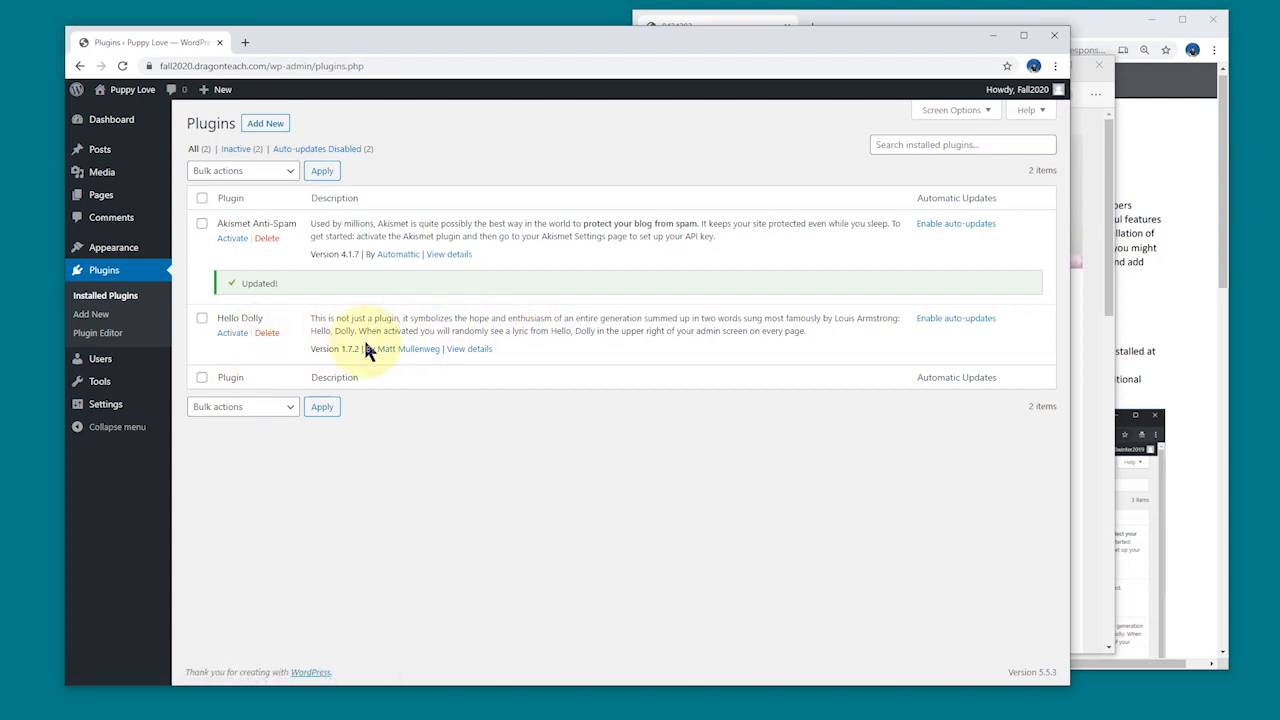
{"action": "left_click", "coordinate": [266, 334]}
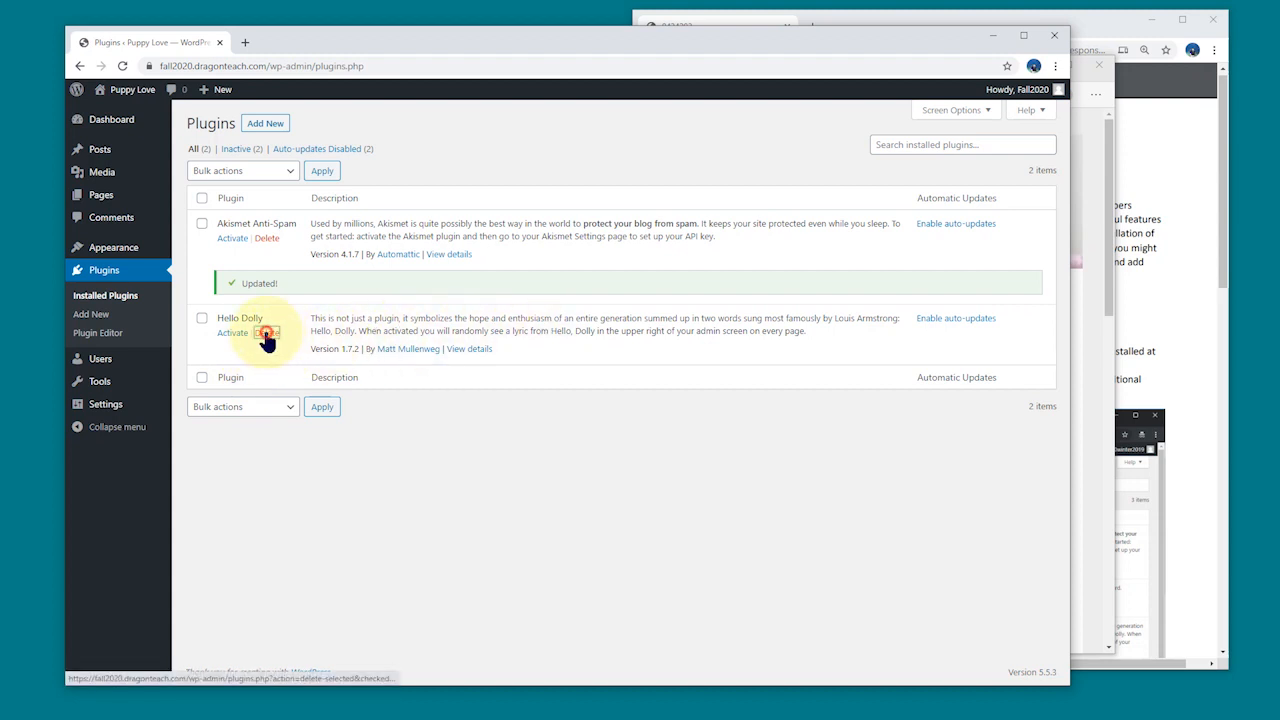
{"action": "left_click", "coordinate": [630, 143]}
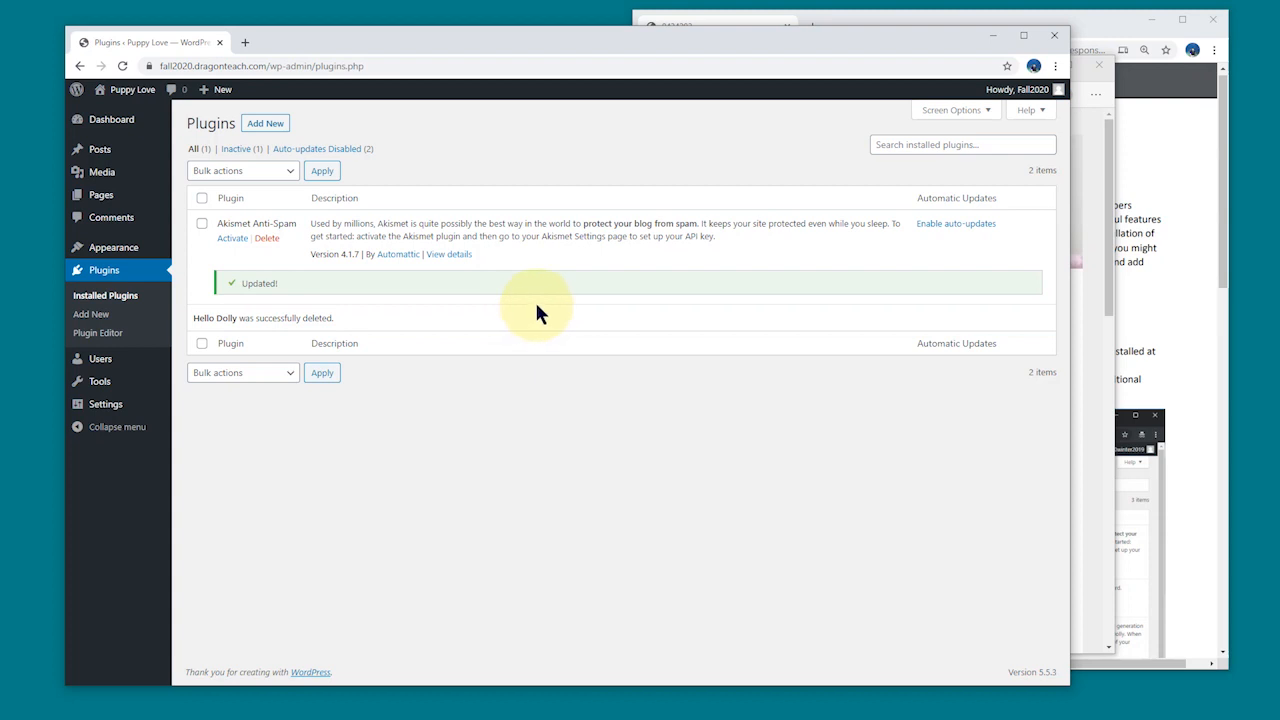
- Return to the exercise document and read its Browsing Plugins instructions on page 2
{"action": "left_click", "coordinate": [1100, 30]}
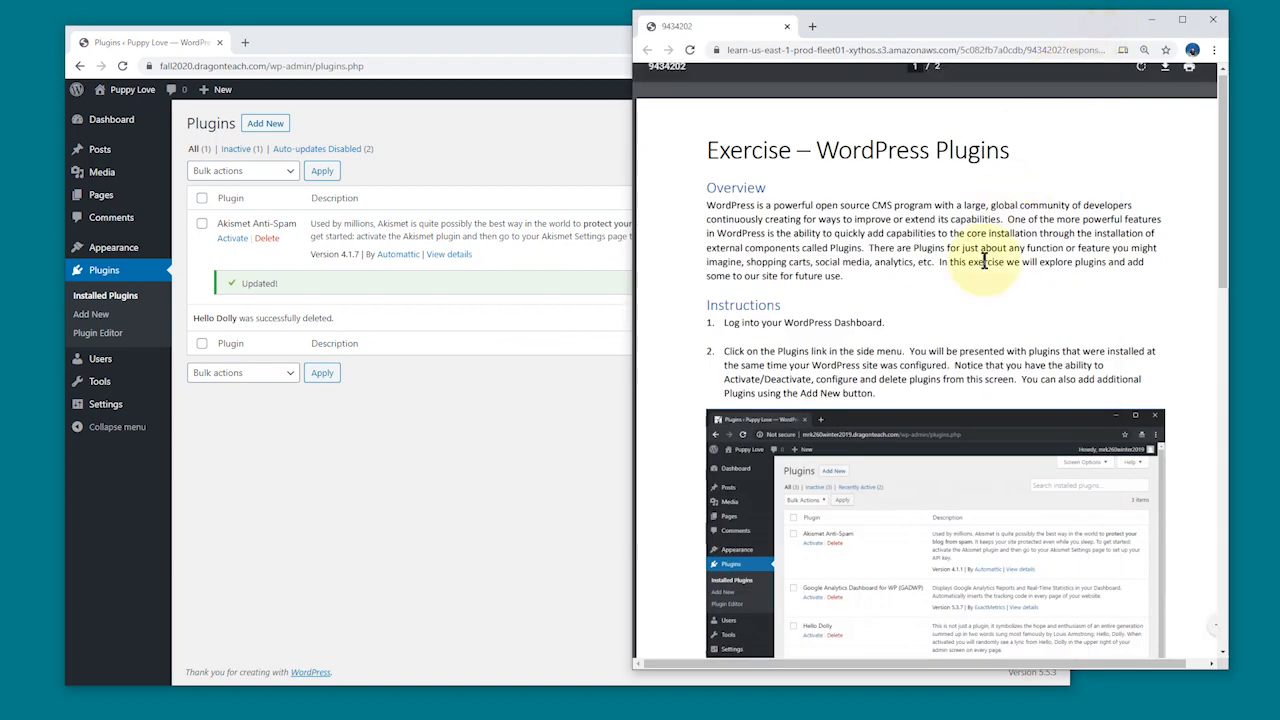
{"action": "scroll", "coordinate": [970, 300], "scroll_direction": "down", "scroll_amount": 2}
{"action": "scroll", "coordinate": [975, 300], "scroll_direction": "down", "scroll_amount": 10}
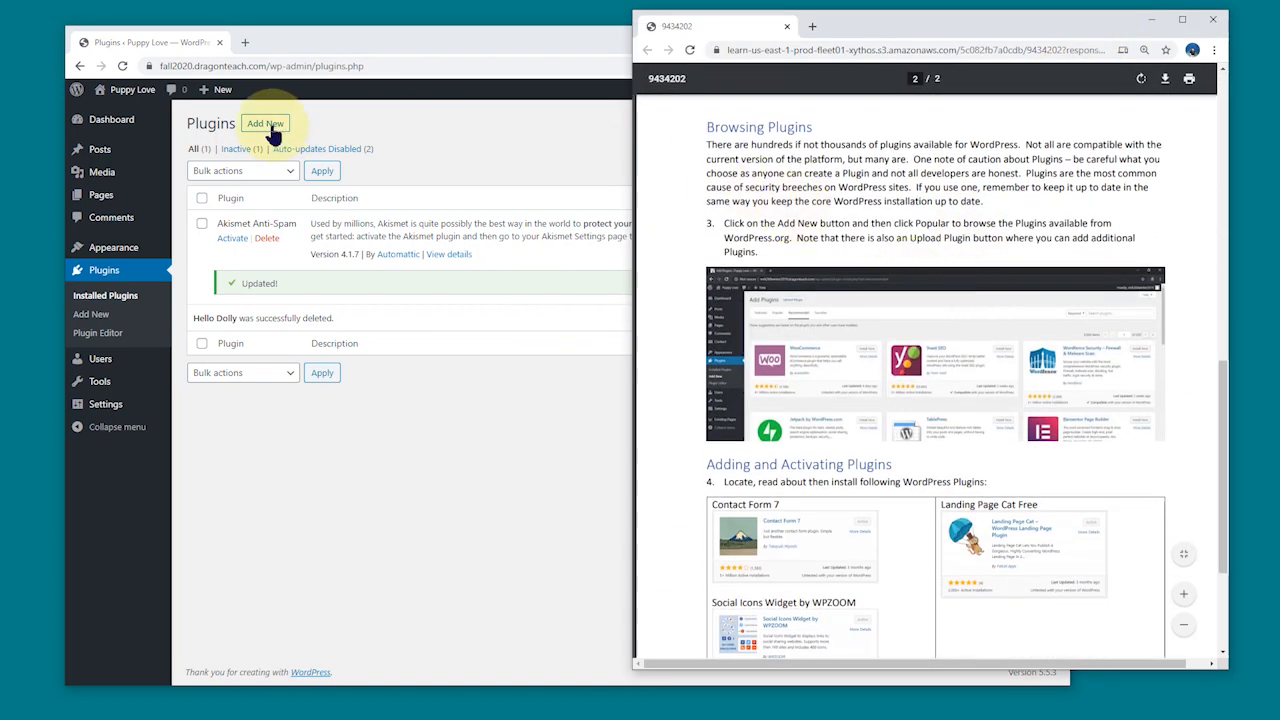
- Open the page for adding new plugins to the WordPress site and look through the Featured plugins
{"action": "left_click", "coordinate": [268, 126]}
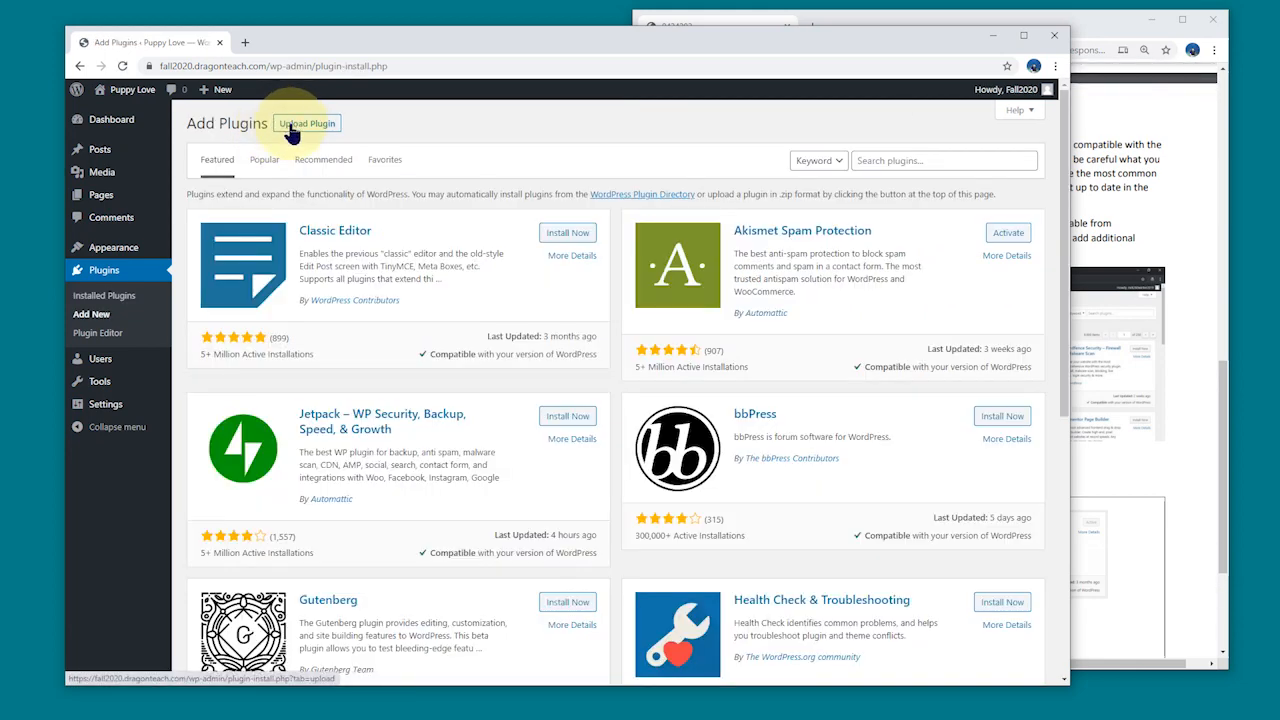
{"action": "scroll", "coordinate": [717, 348], "scroll_direction": "down", "scroll_amount": 3}
{"action": "scroll", "coordinate": [717, 345], "scroll_direction": "up", "scroll_amount": 3}
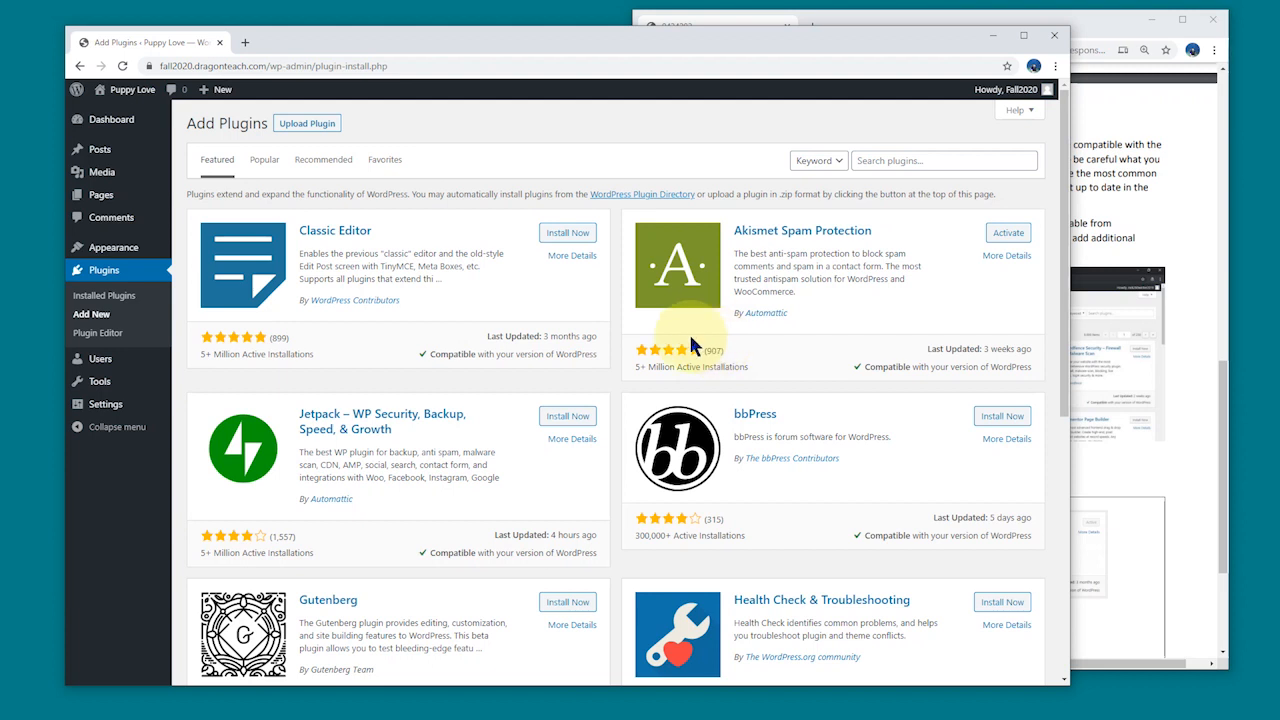
{"action": "scroll", "coordinate": [487, 390], "scroll_direction": "down", "scroll_amount": 3}
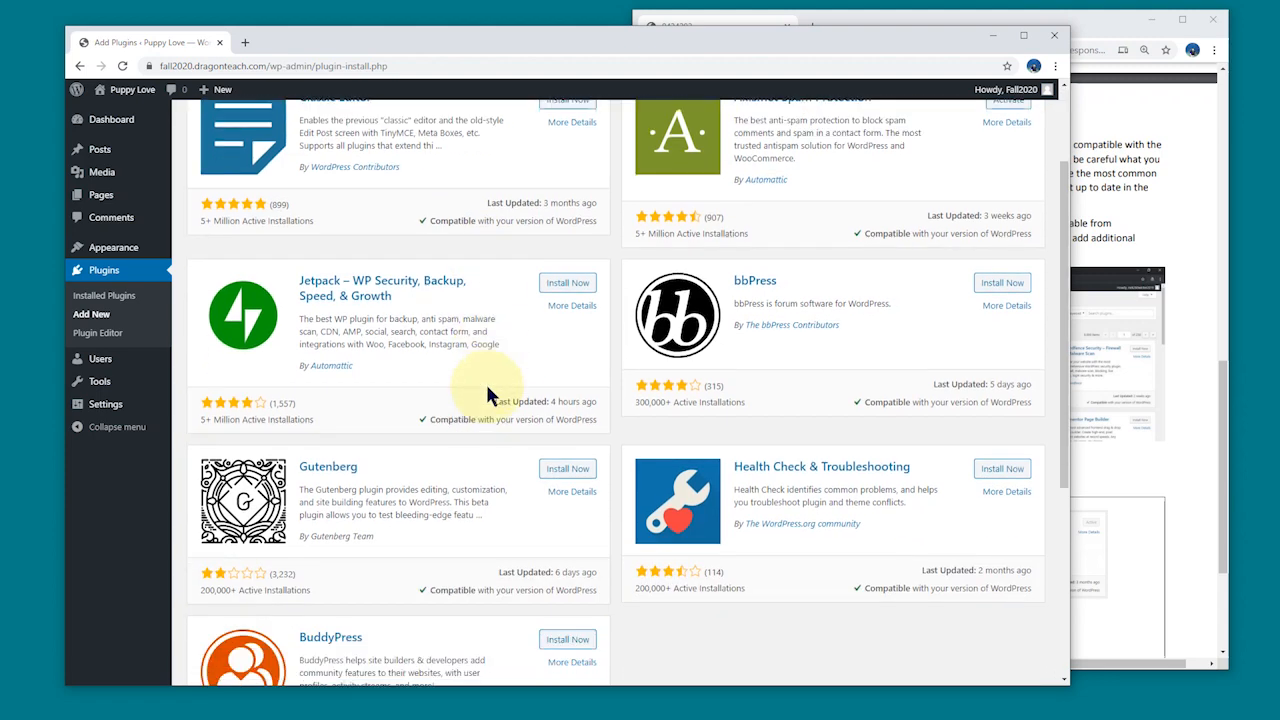
{"action": "scroll", "coordinate": [486, 398], "scroll_direction": "down", "scroll_amount": 2}
{"action": "scroll", "coordinate": [486, 400], "scroll_direction": "up", "scroll_amount": 8}
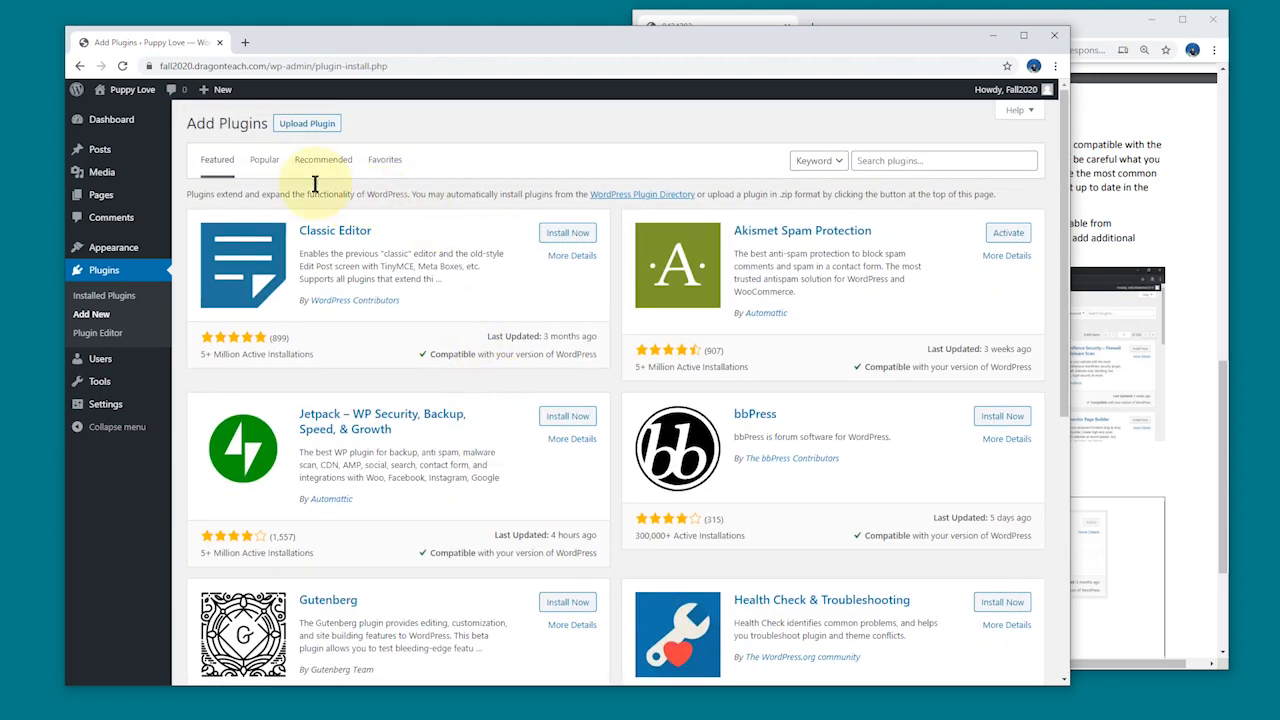
- Browse the Popular, Recommended and Favorites plugin categories, and return to the Popular plugins
{"action": "left_click", "coordinate": [258, 163]}
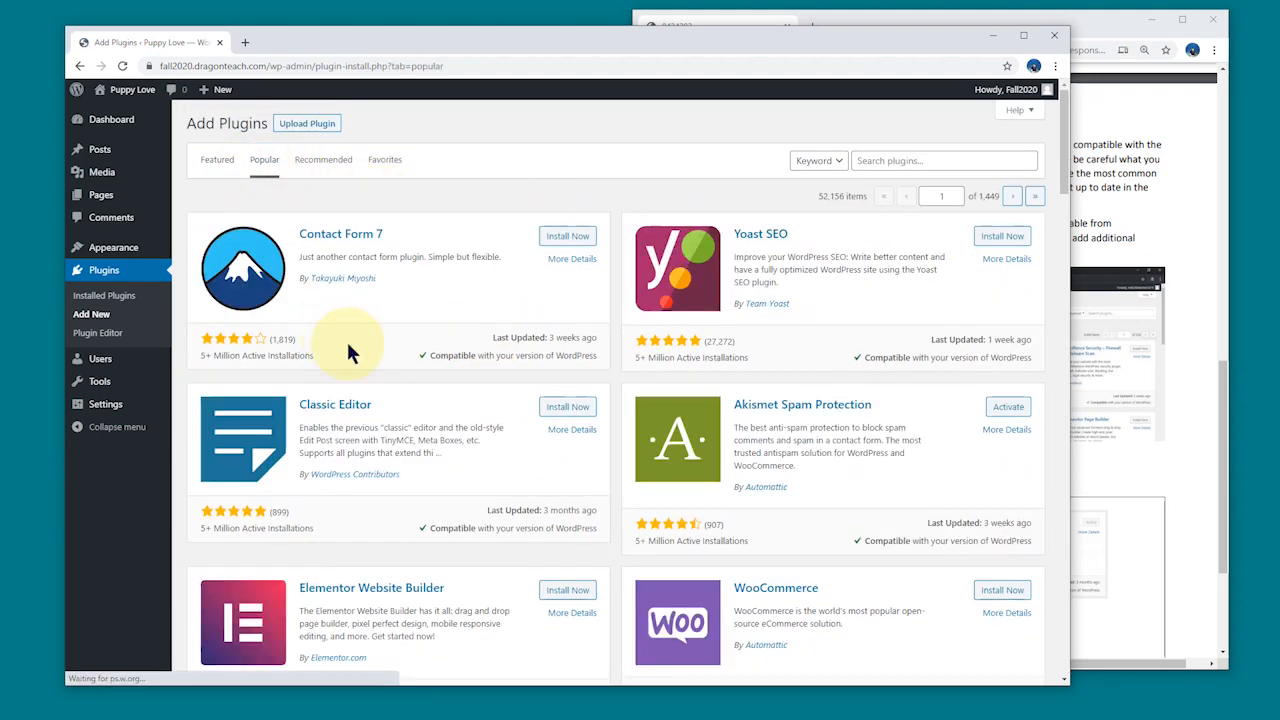
{"action": "scroll", "coordinate": [628, 477], "scroll_direction": "down", "scroll_amount": 10}
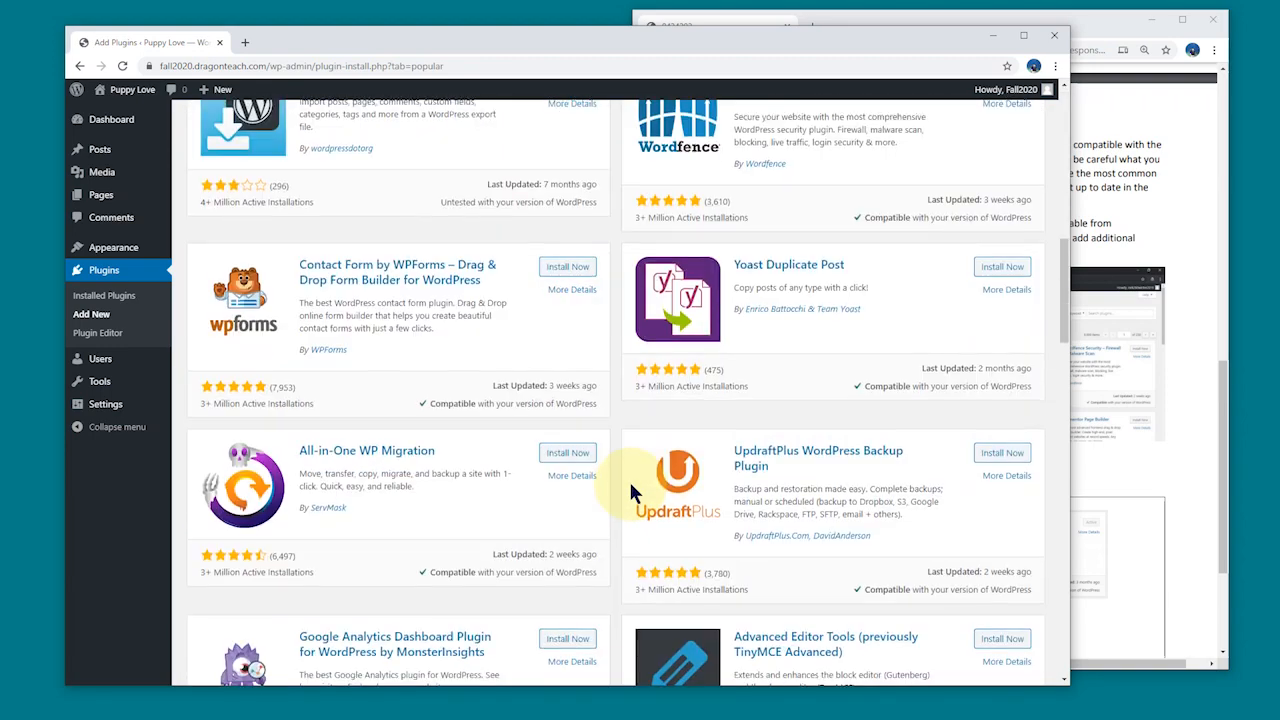
{"action": "scroll", "coordinate": [629, 479], "scroll_direction": "up", "scroll_amount": 10}
{"action": "scroll", "coordinate": [629, 479], "scroll_direction": "up", "scroll_amount": 1}
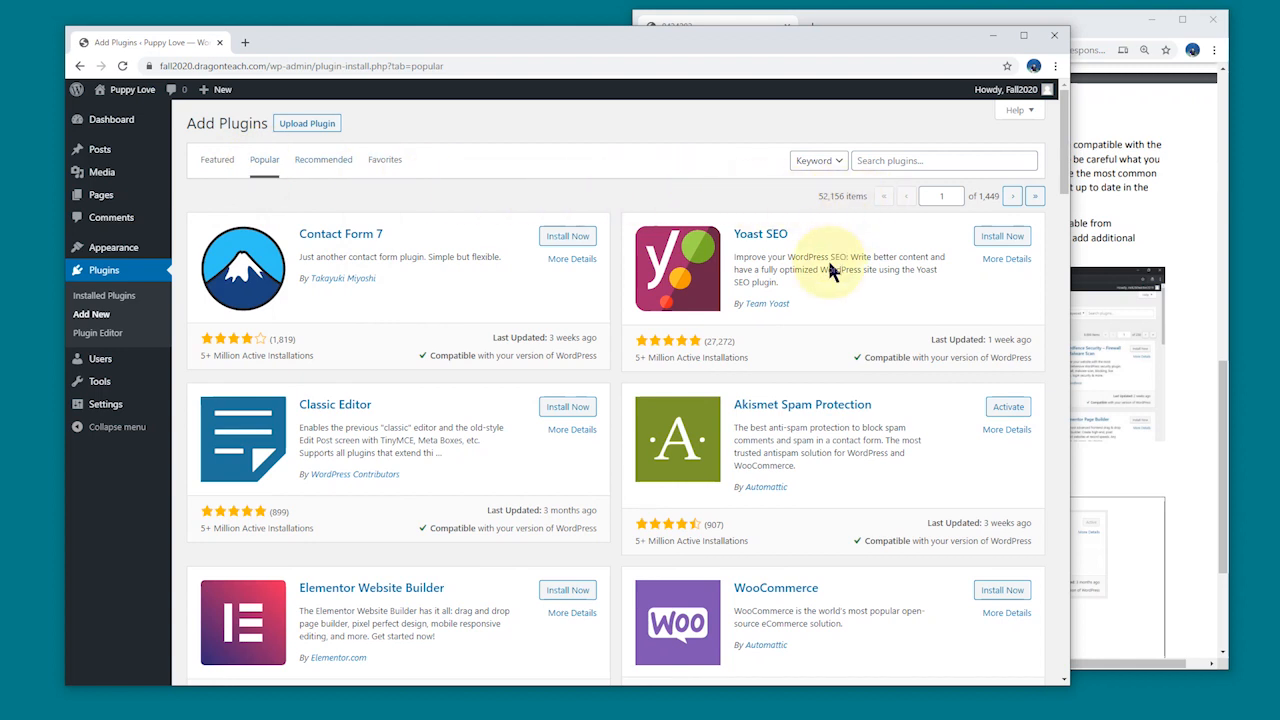
{"action": "left_click", "coordinate": [323, 160]}
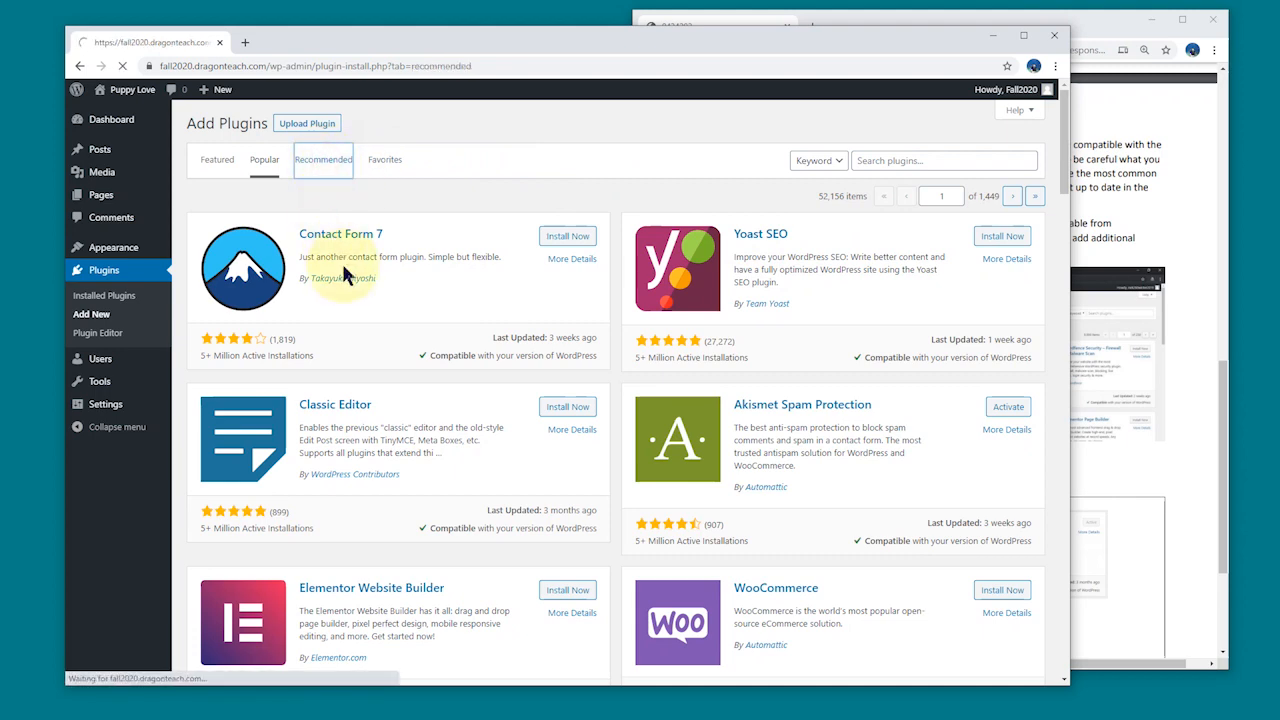
{"action": "left_click", "coordinate": [388, 165]}
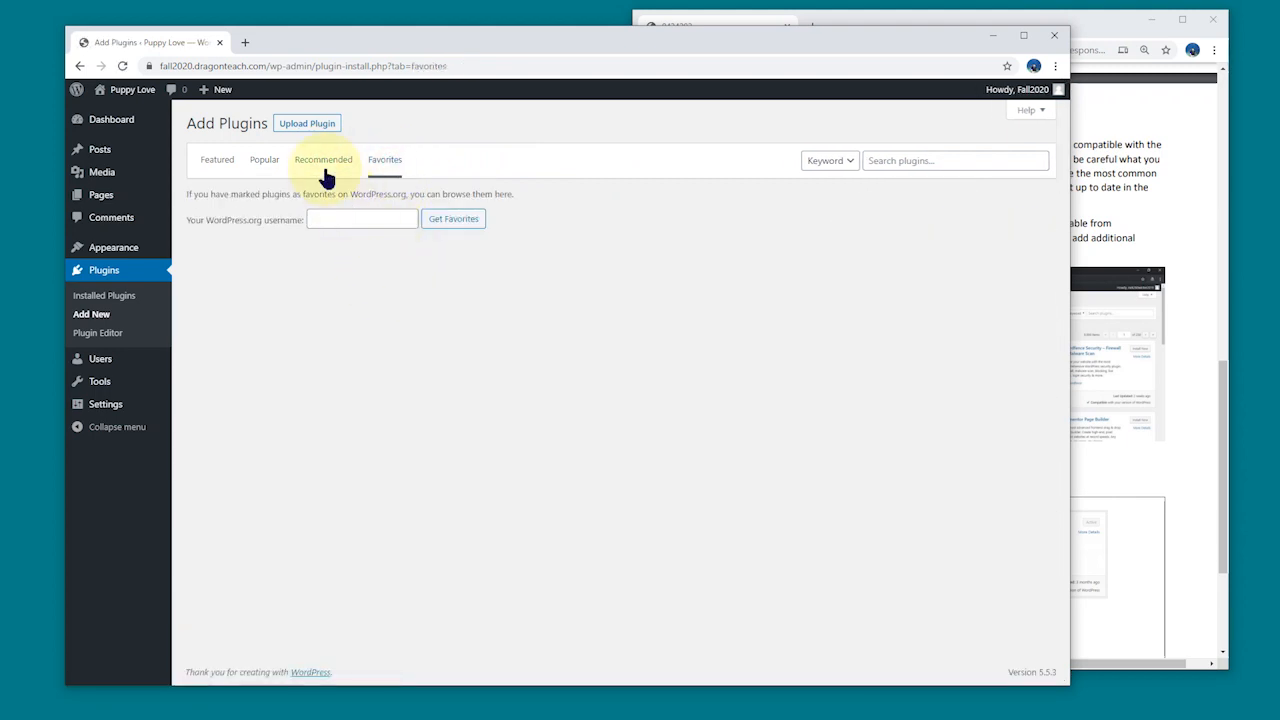
{"action": "left_click", "coordinate": [324, 162]}
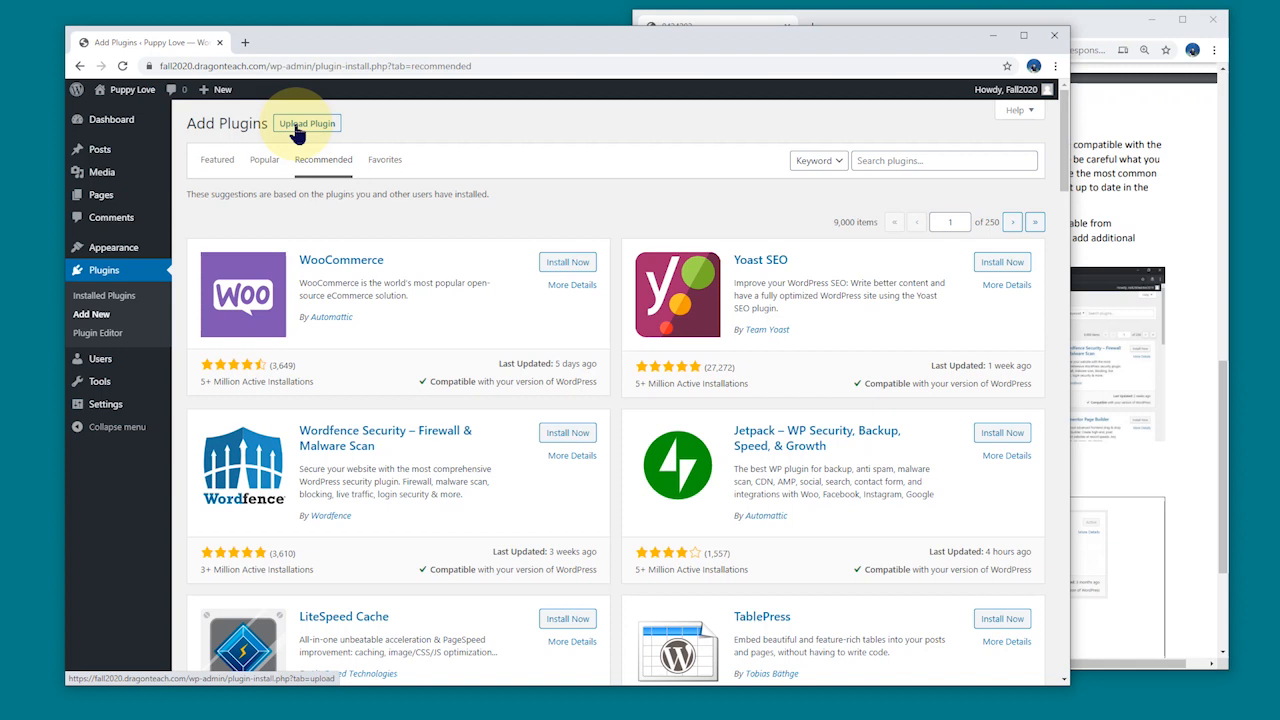
{"action": "left_click", "coordinate": [265, 160]}
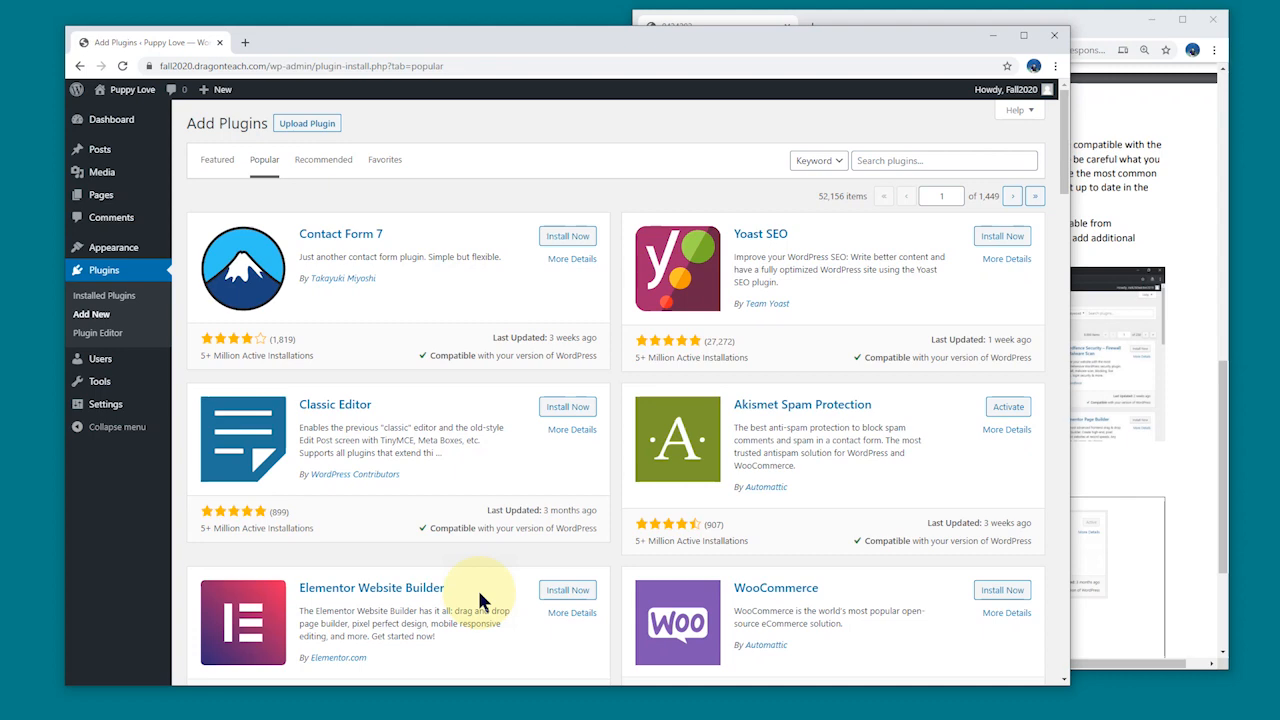
- Check which plugins the exercise asks to install, and search the WordPress plugin directory for "contact form 7"
{"action": "left_click", "coordinate": [1077, 27]}
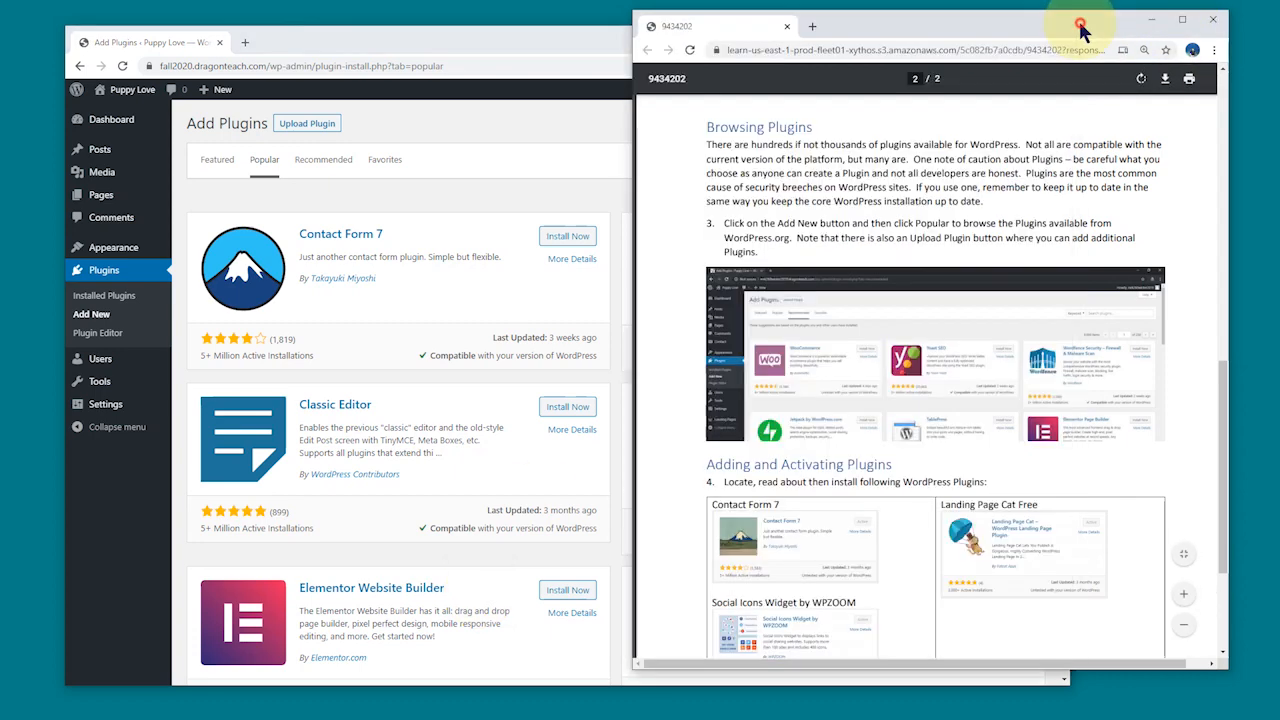
{"action": "scroll", "coordinate": [926, 312], "scroll_direction": "down", "scroll_amount": 3}
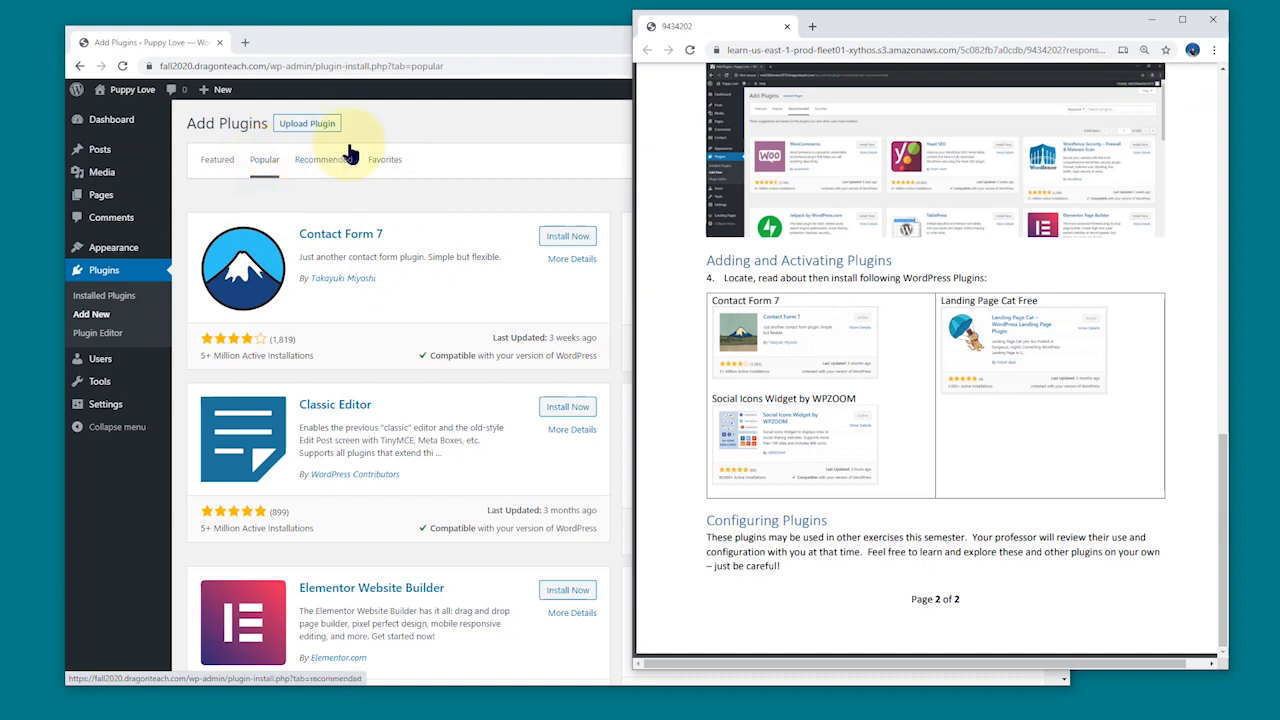
{"action": "left_click", "coordinate": [450, 125]}
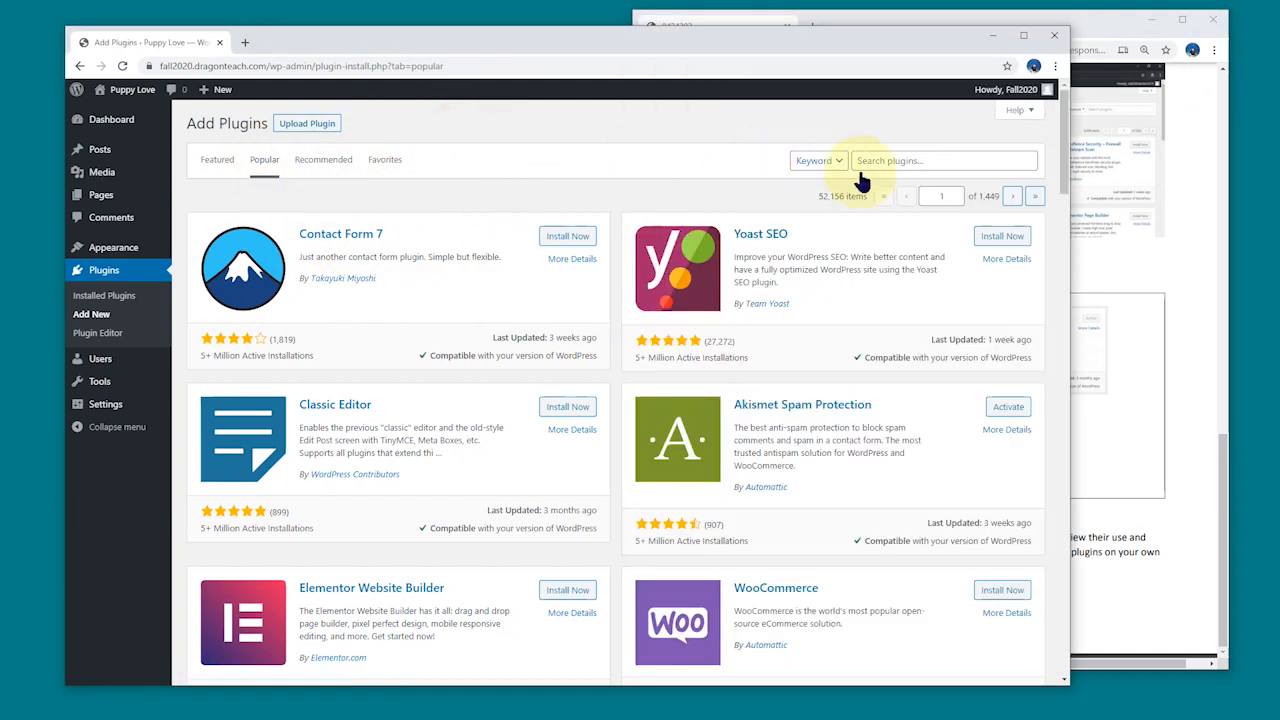
{"action": "left_click", "coordinate": [903, 162]}
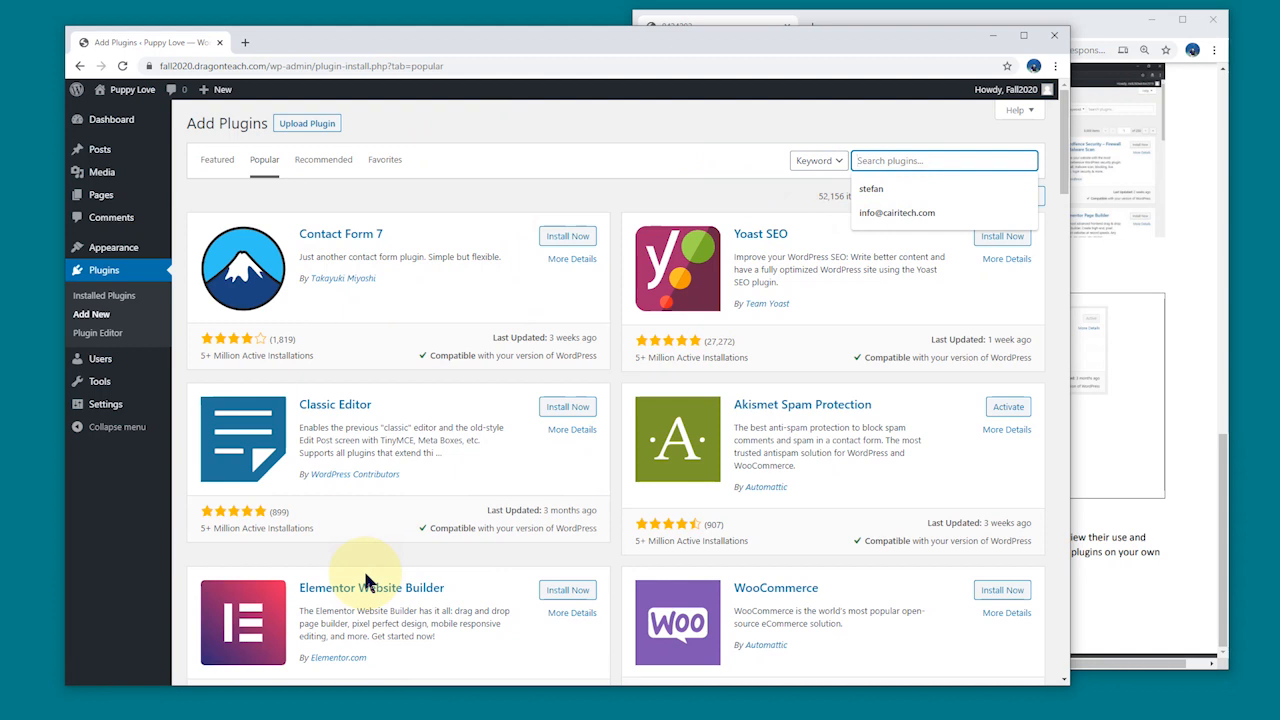
{"action": "type", "text": "contact for"}
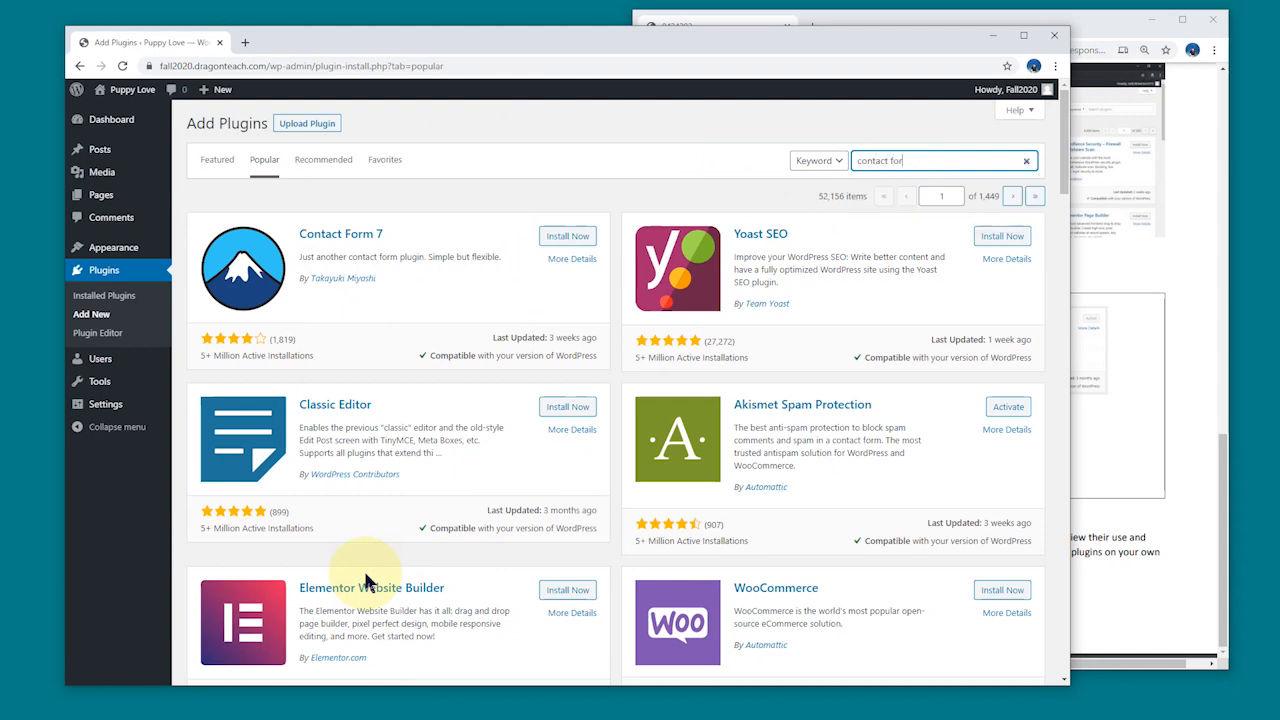
{"action": "type", "text": " m 7"}
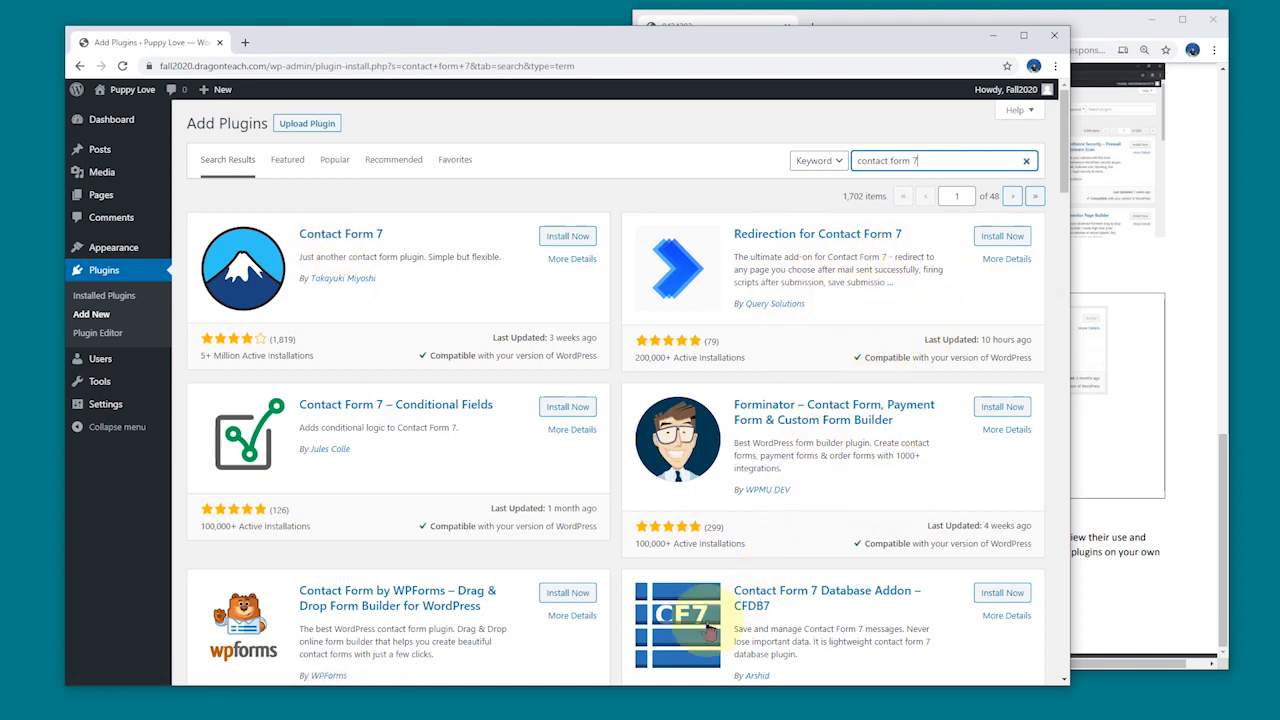
- Examine the search results to tell the original Contact Form 7 plugin from its add-ons and similar form builders
{"action": "scroll", "coordinate": [321, 563], "scroll_direction": "down", "scroll_amount": 4}
{"action": "scroll", "coordinate": [323, 566], "scroll_direction": "down", "scroll_amount": 1}
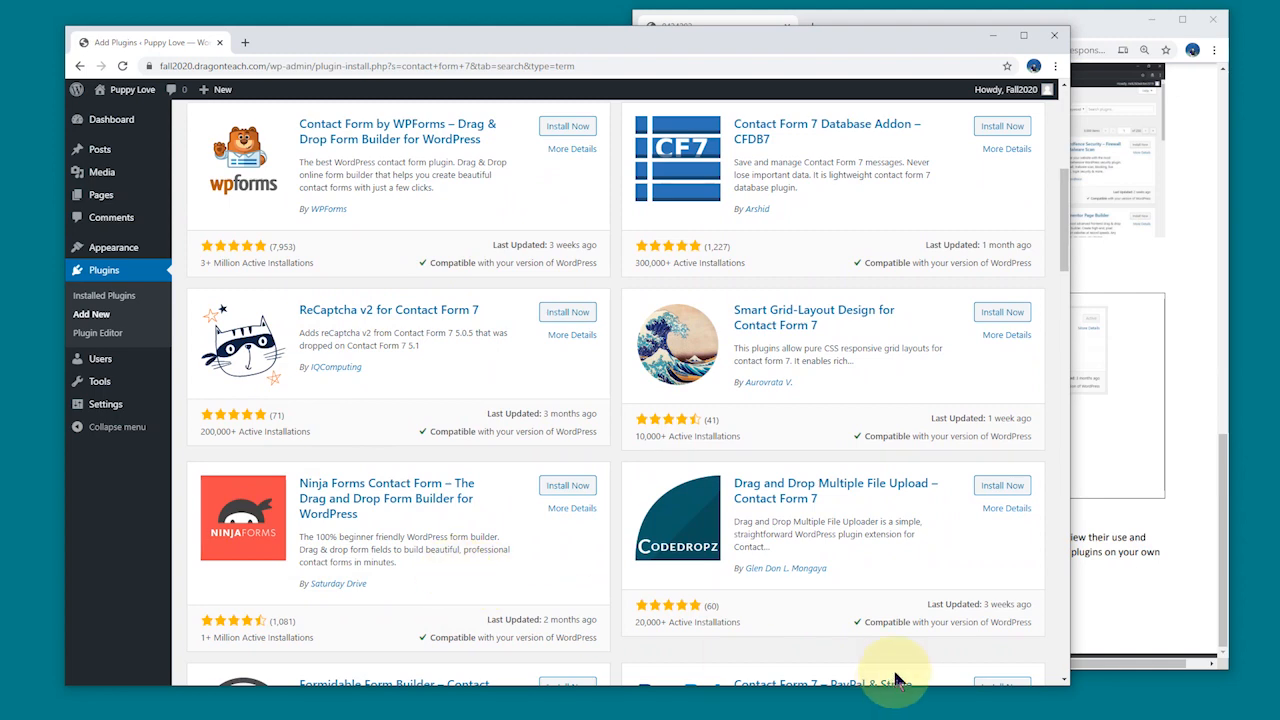
{"action": "scroll", "coordinate": [415, 553], "scroll_direction": "up", "scroll_amount": 5}
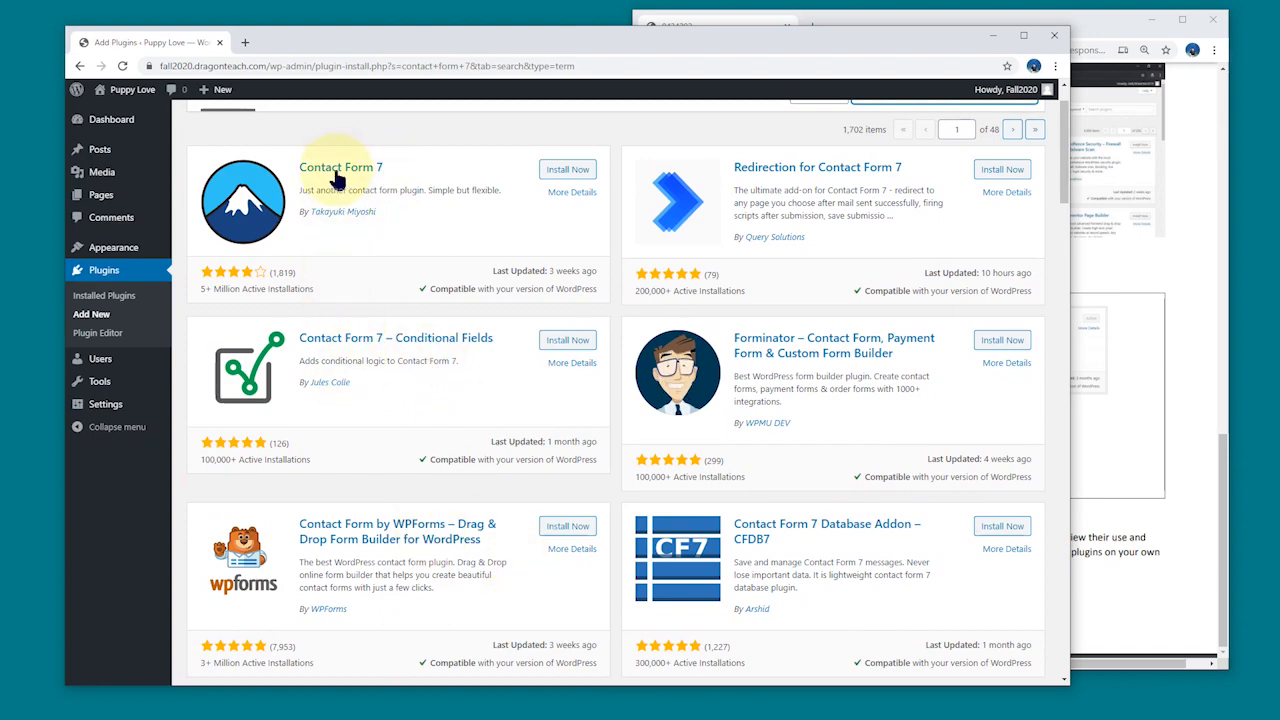
{"action": "scroll", "coordinate": [374, 467], "scroll_direction": "down", "scroll_amount": 8}
{"action": "scroll", "coordinate": [366, 494], "scroll_direction": "down", "scroll_amount": 3}
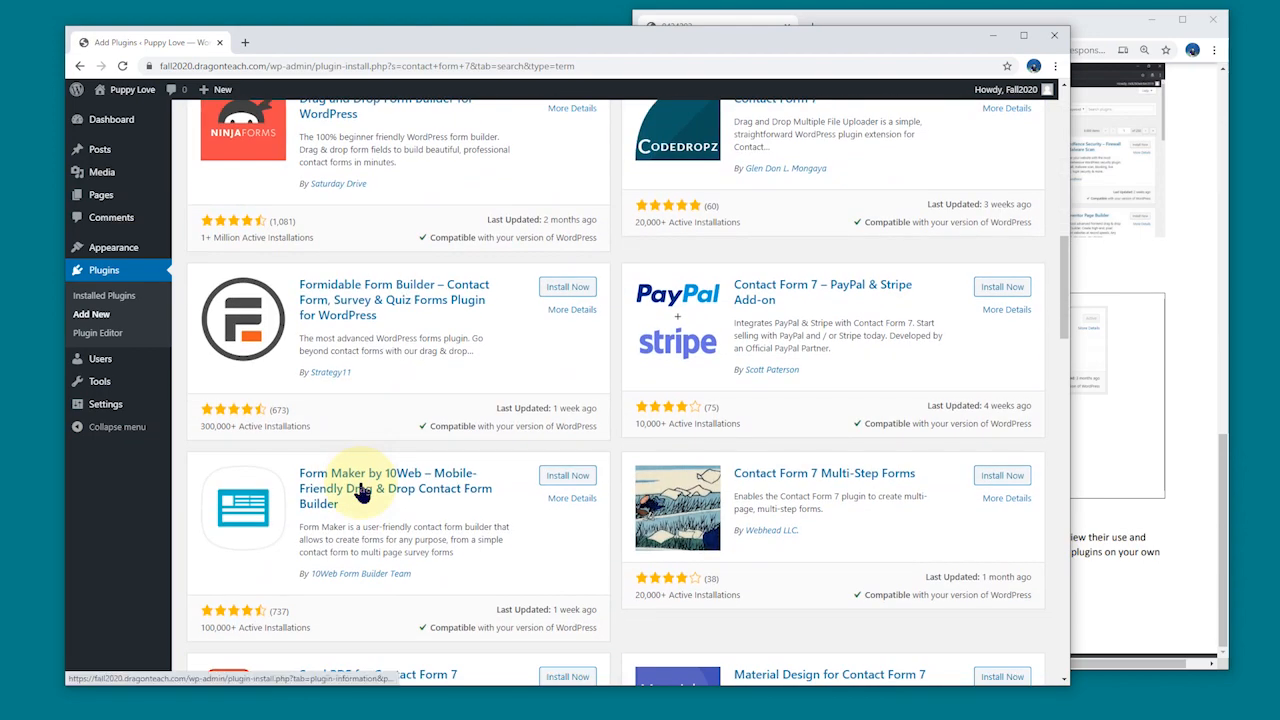
{"action": "scroll", "coordinate": [363, 417], "scroll_direction": "up", "scroll_amount": 5}
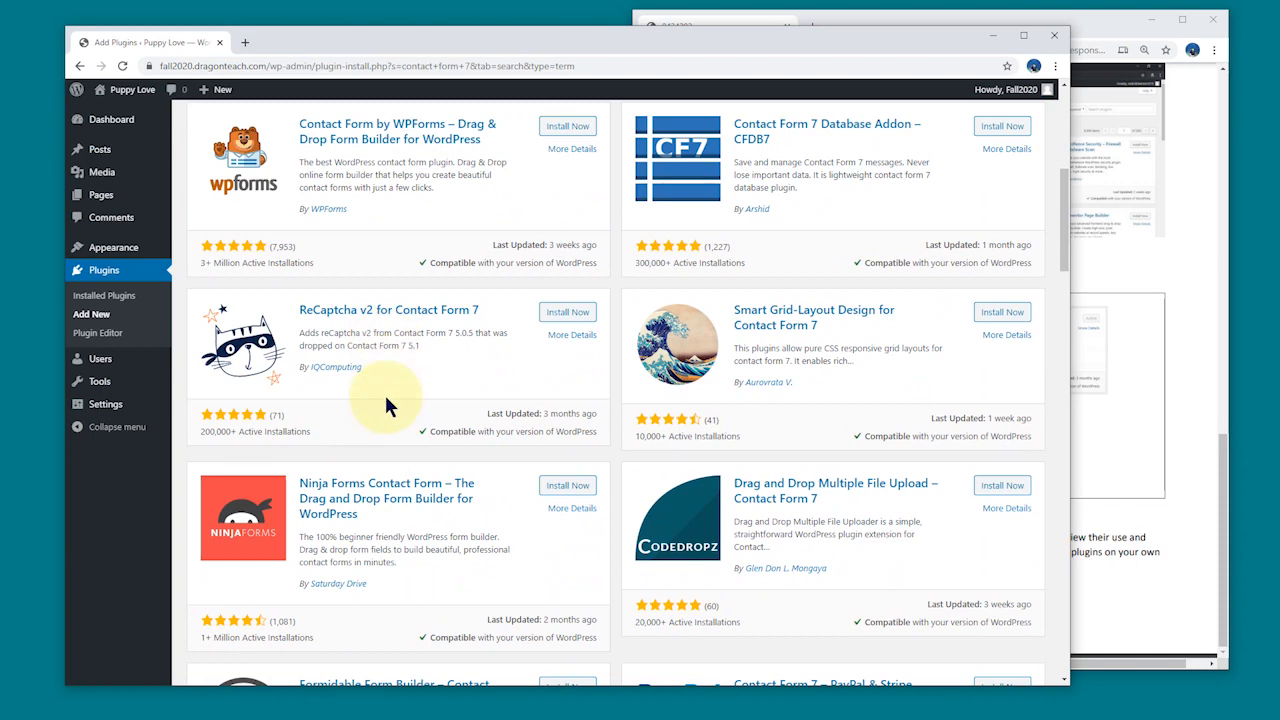
{"action": "scroll", "coordinate": [400, 400], "scroll_direction": "up", "scroll_amount": 3}
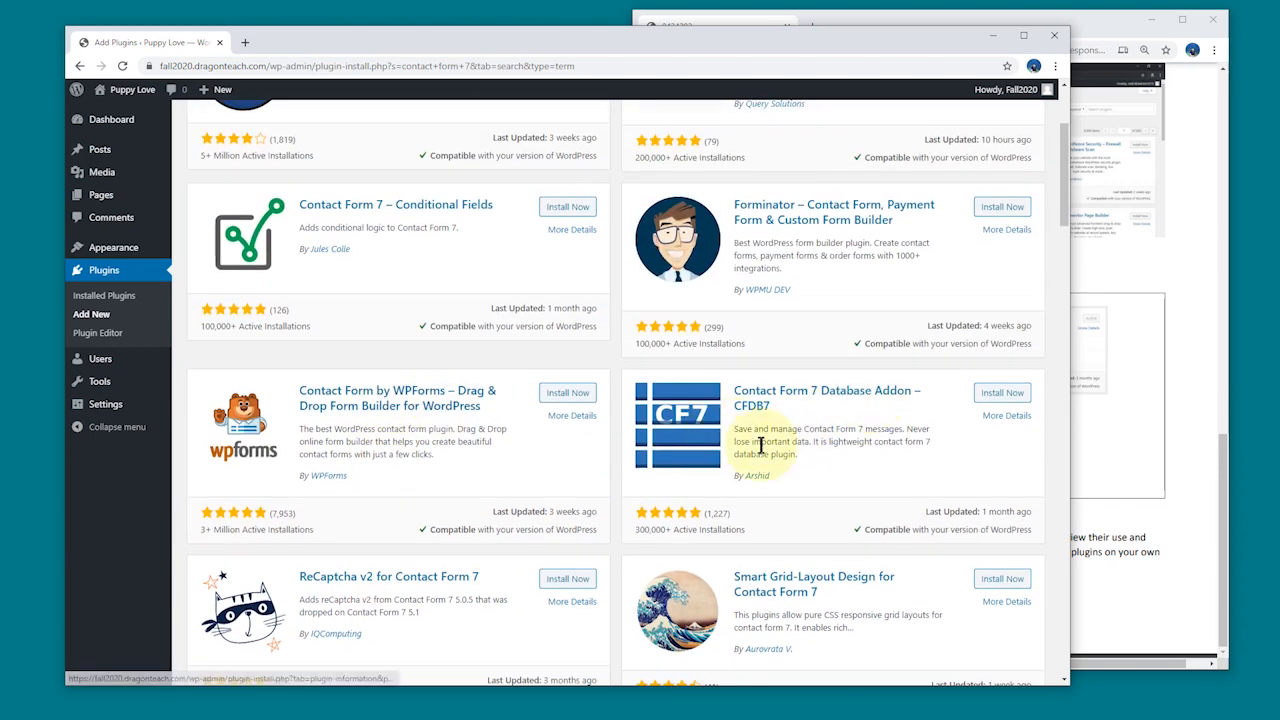
- Read the Contact Form 7 plugin's details, including its description, screenshots, FAQ and installation notes, and return to the search results
{"action": "scroll", "coordinate": [271, 609], "scroll_direction": "up", "scroll_amount": 3}
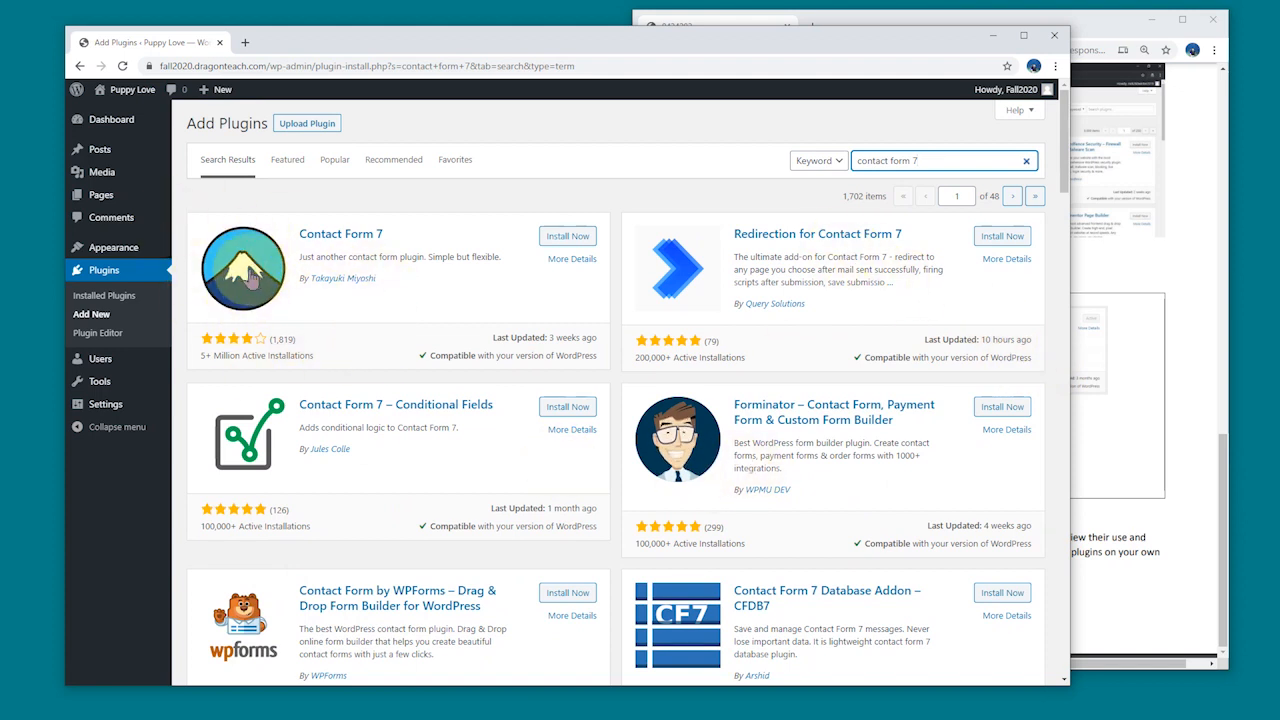
{"action": "left_click", "coordinate": [354, 236]}
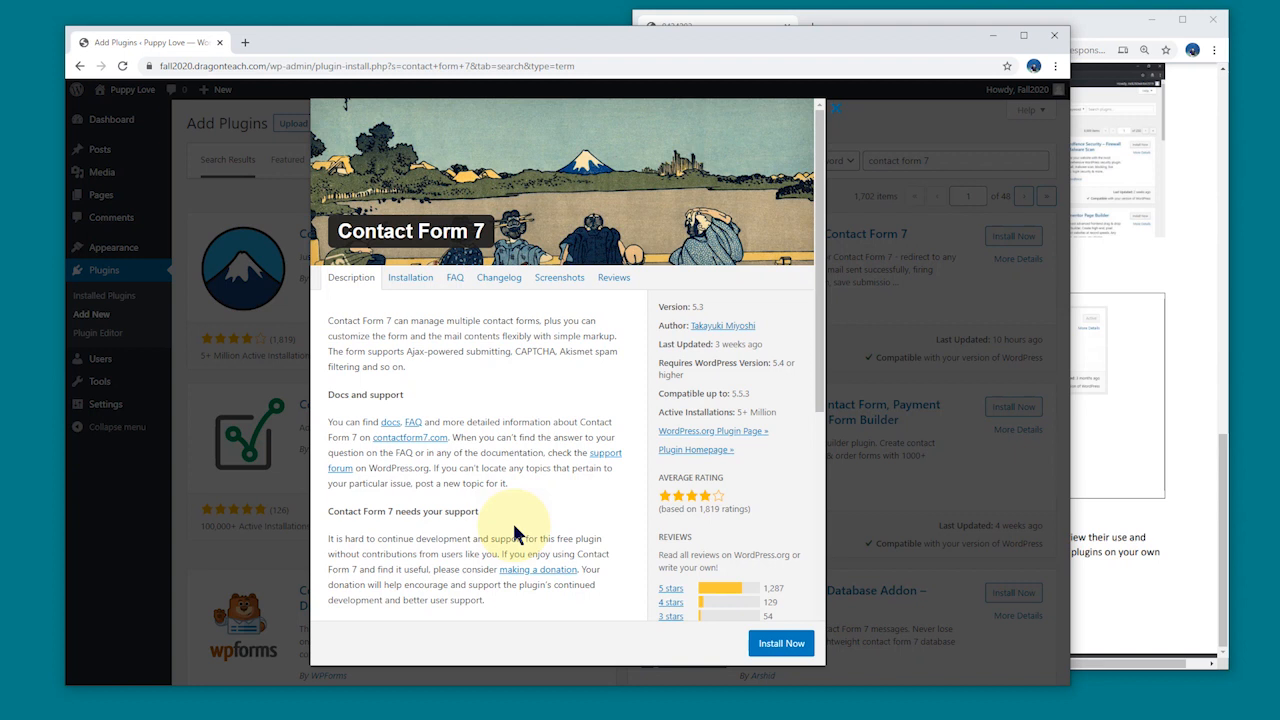
{"action": "left_click", "coordinate": [545, 276]}
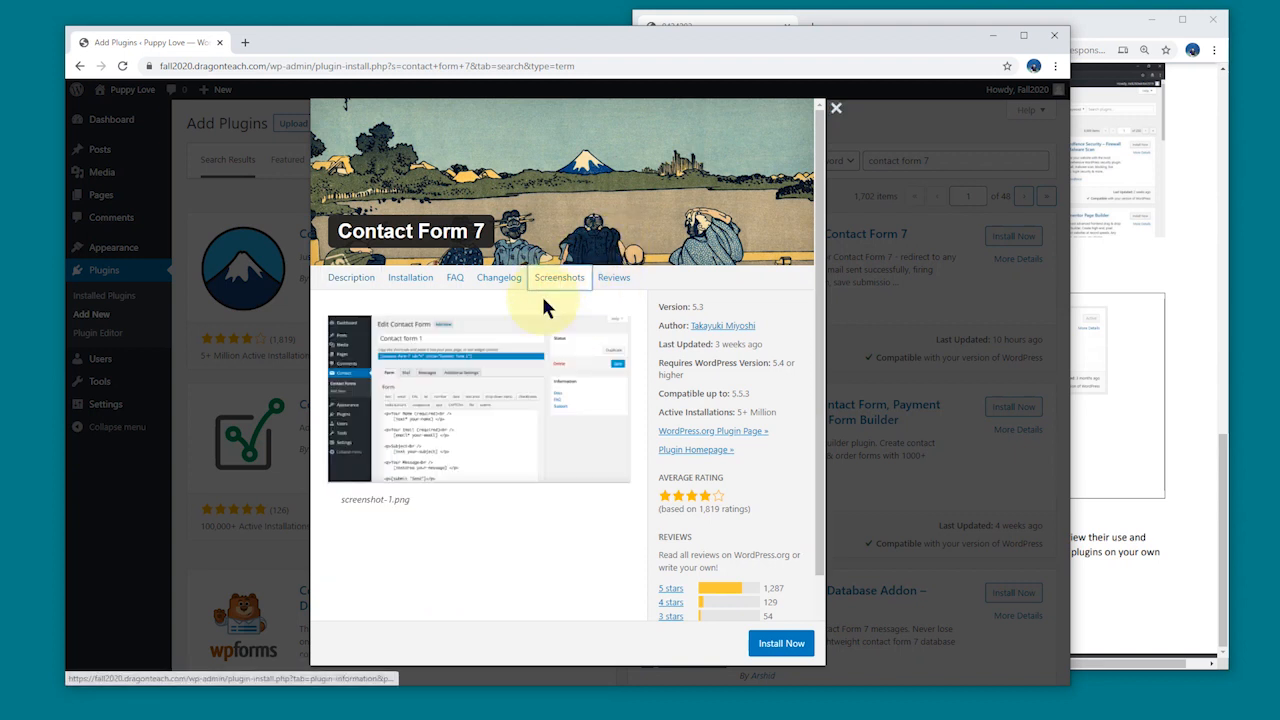
{"action": "left_click", "coordinate": [490, 292]}
{"action": "left_click", "coordinate": [451, 285]}
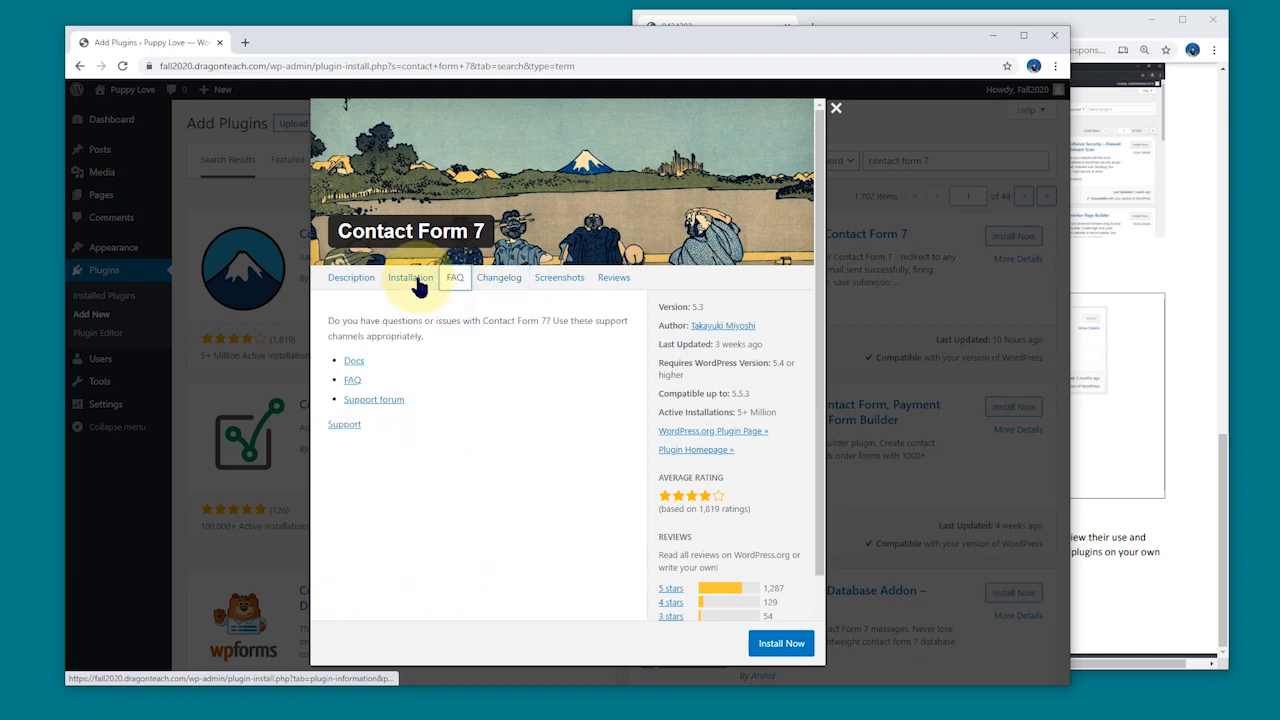
{"action": "left_click", "coordinate": [414, 285]}
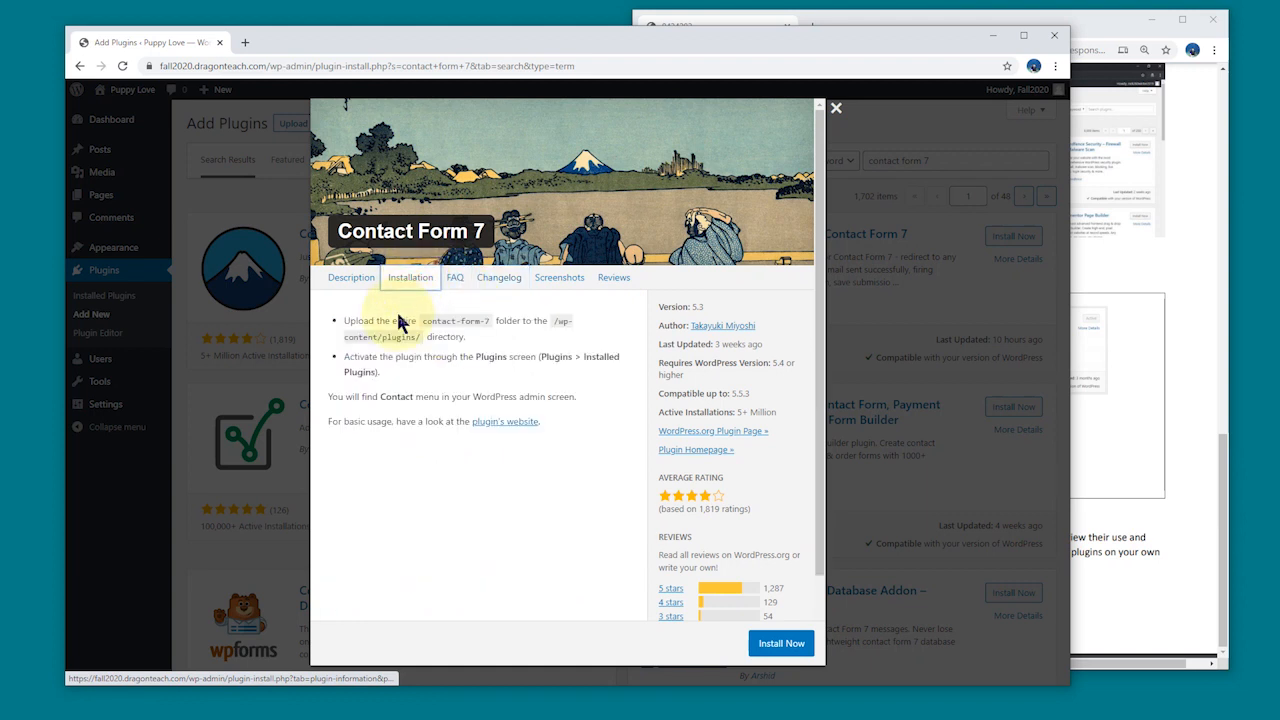
{"action": "left_click", "coordinate": [455, 285]}
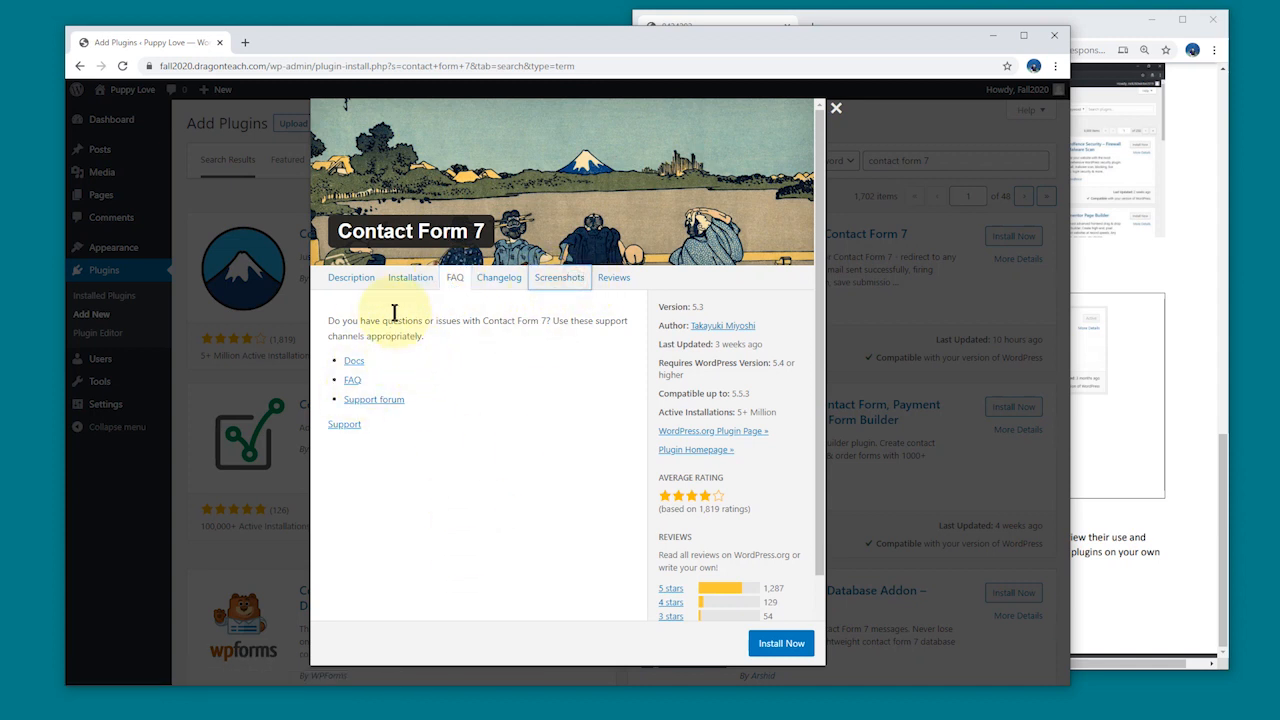
{"action": "left_click", "coordinate": [350, 280]}
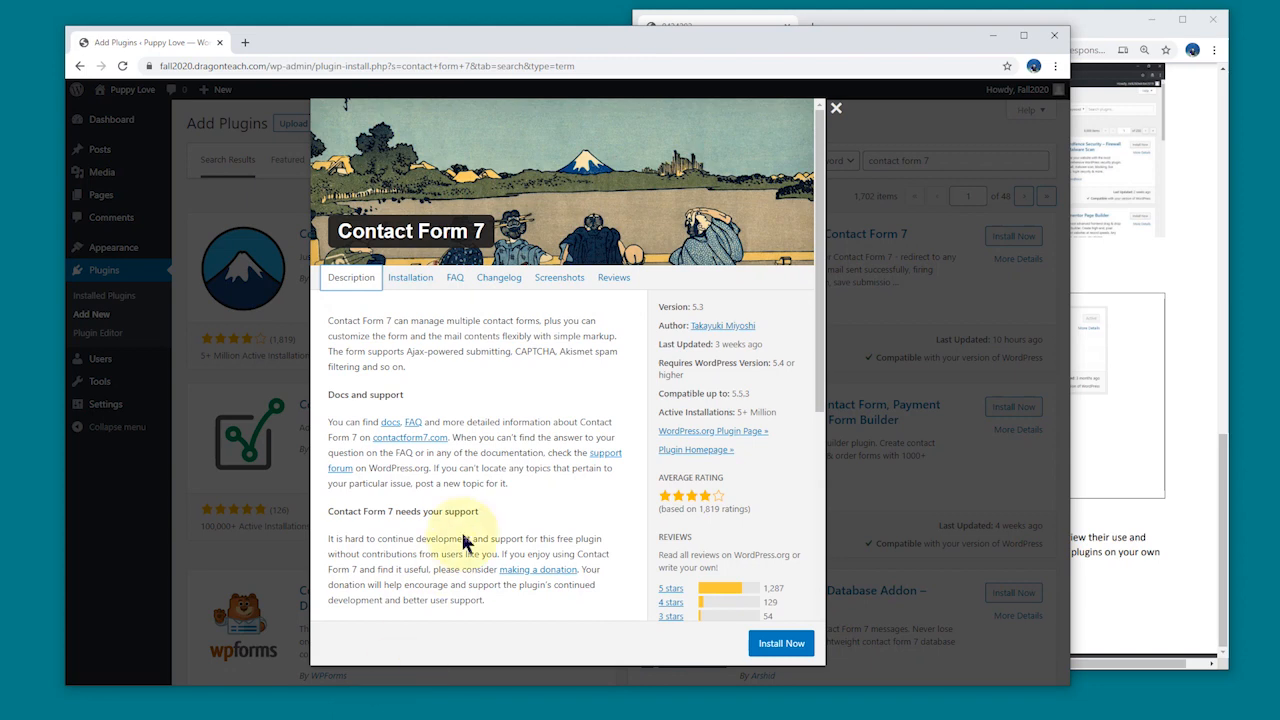
{"action": "left_click", "coordinate": [830, 110]}
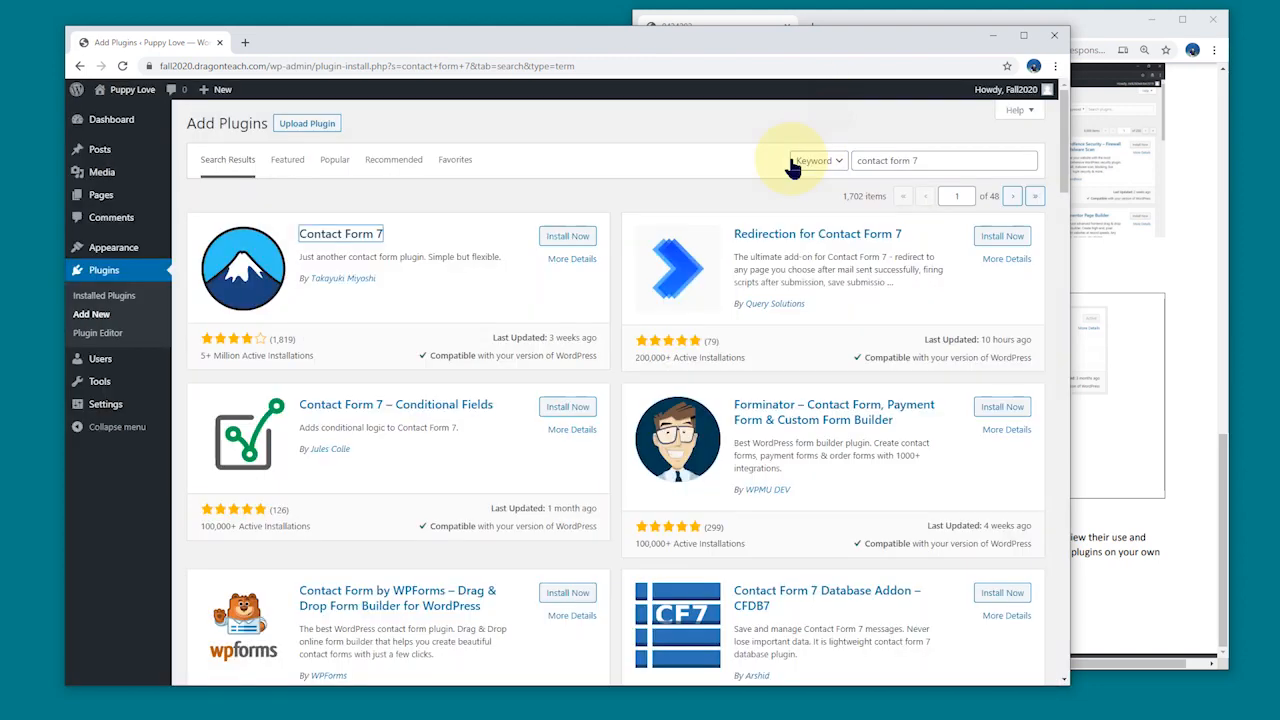
- Install and activate the original Contact Form 7 plugin from the search results
{"action": "left_click", "coordinate": [566, 240]}
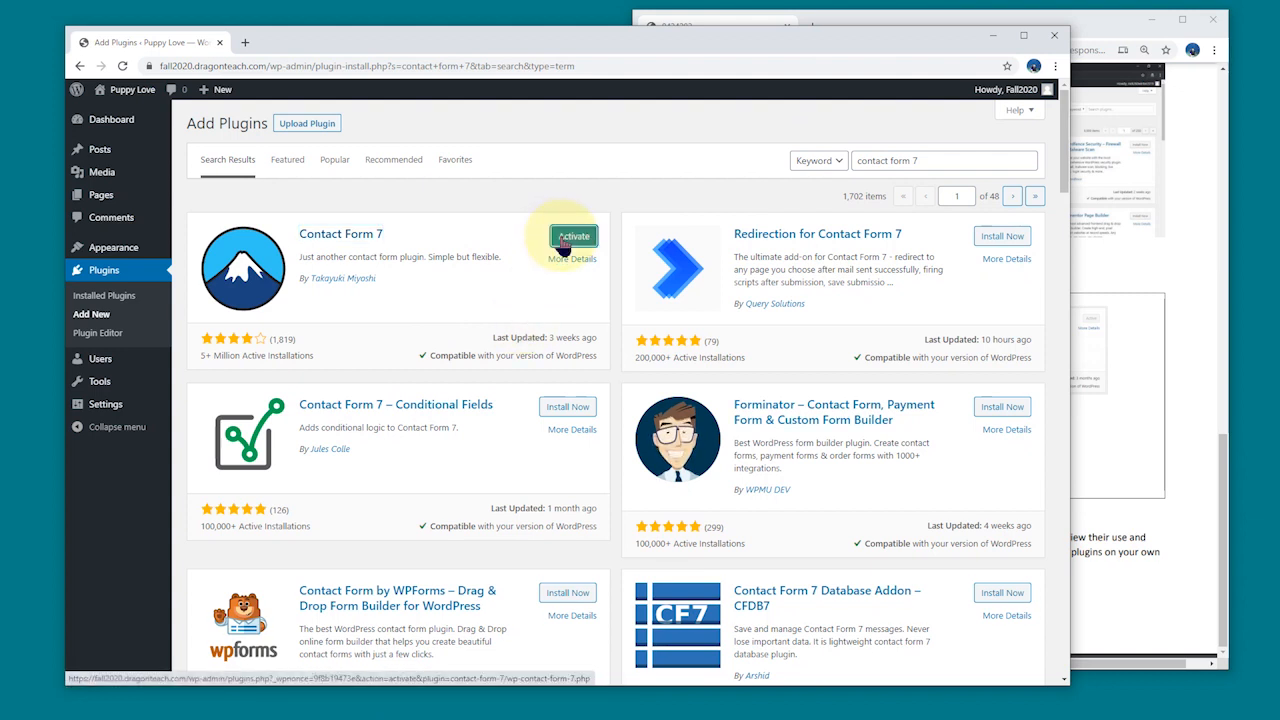
{"action": "left_click", "coordinate": [564, 243]}
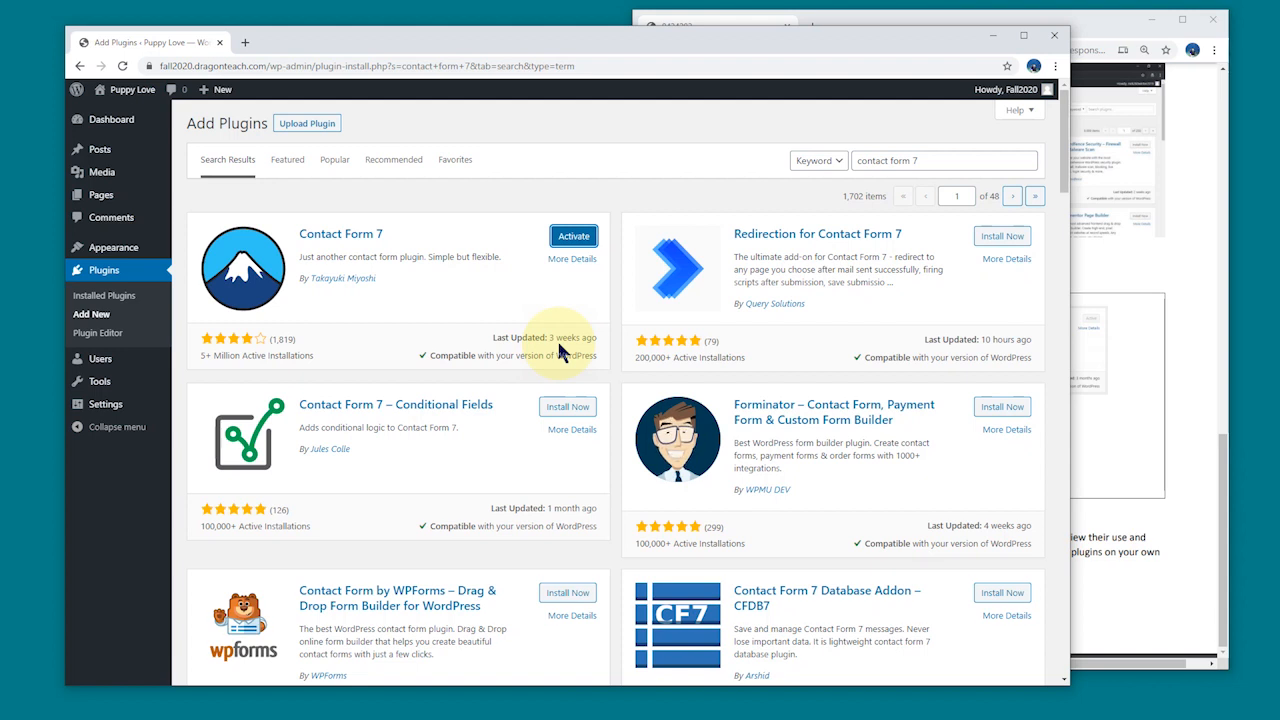
{"action": "left_click", "coordinate": [576, 240]}
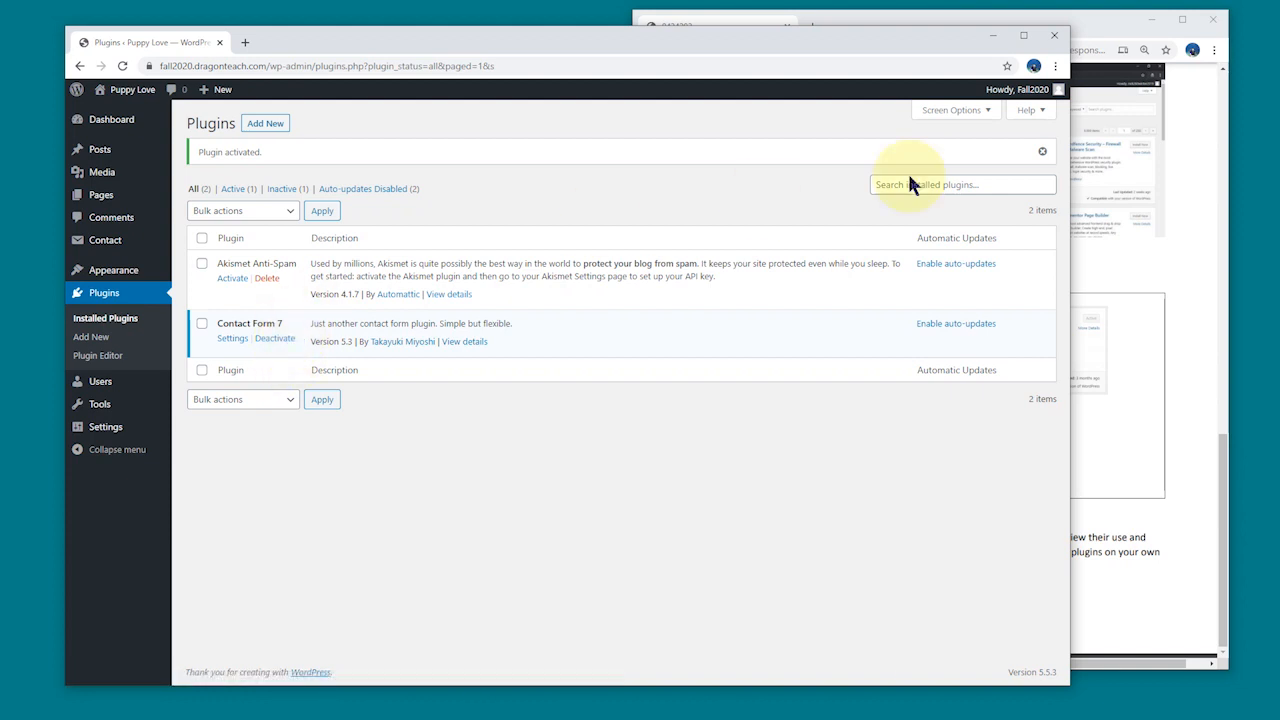
- Check the exercise for the next required plugin, and search the WordPress plugin directory for "wpzoom"
{"action": "left_click", "coordinate": [274, 127]}
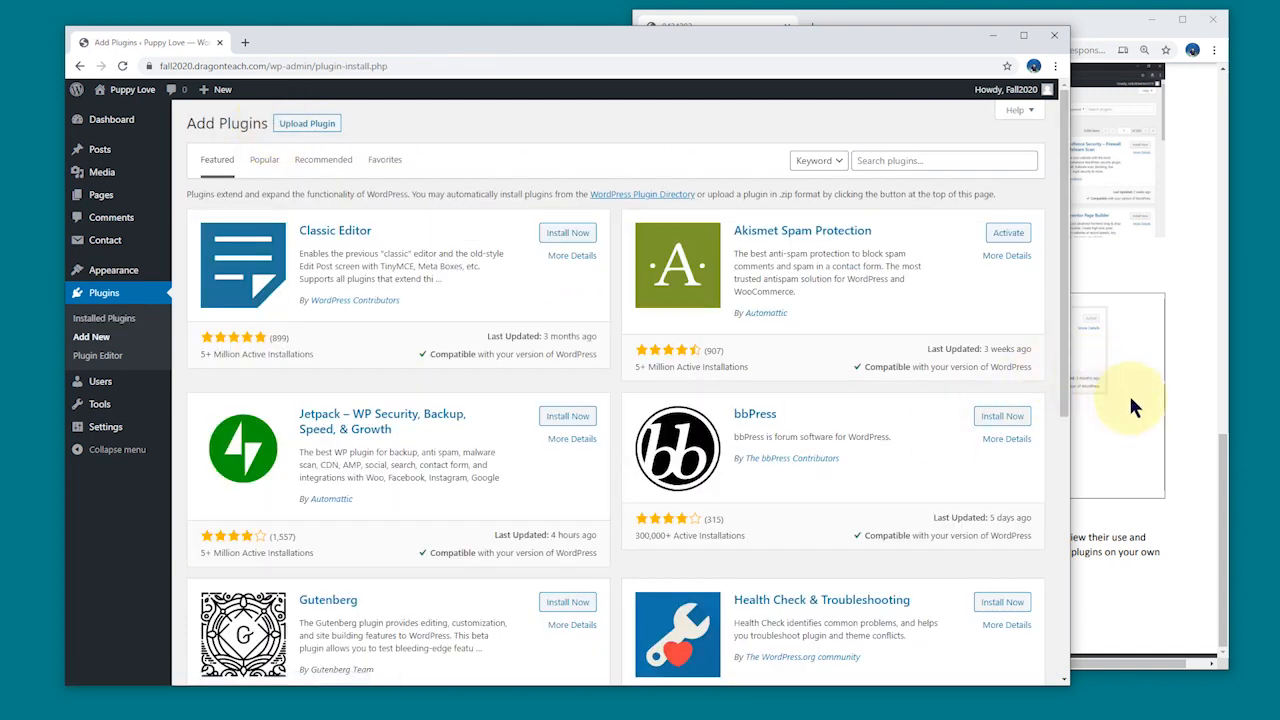
{"action": "left_click", "coordinate": [1185, 398]}
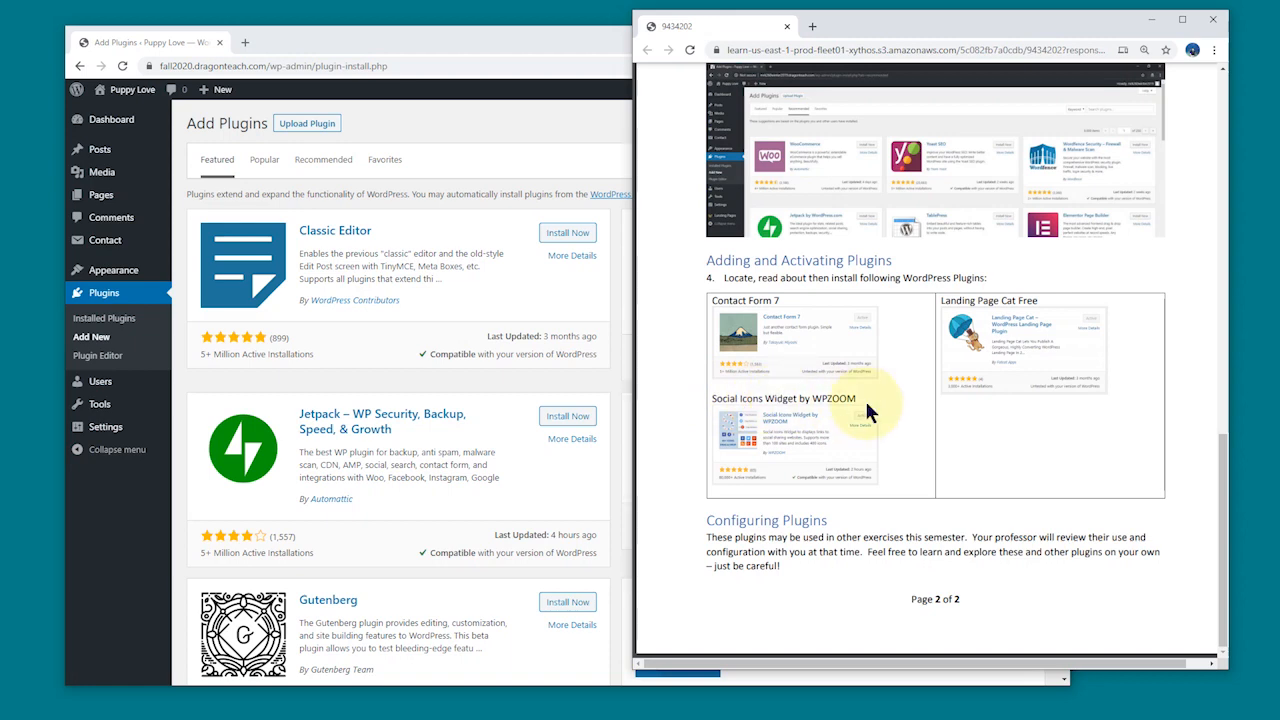
{"action": "left_click", "coordinate": [431, 46]}
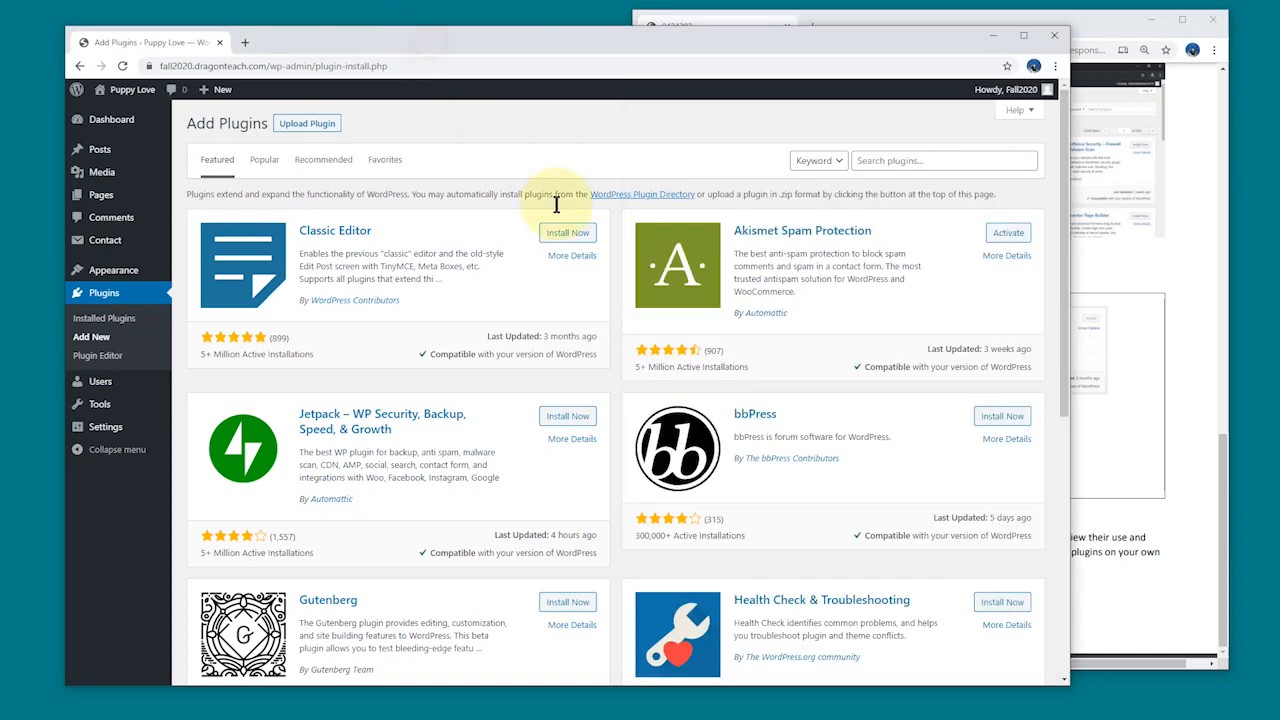
{"action": "left_click", "coordinate": [890, 161]}
{"action": "type", "text": "w"}
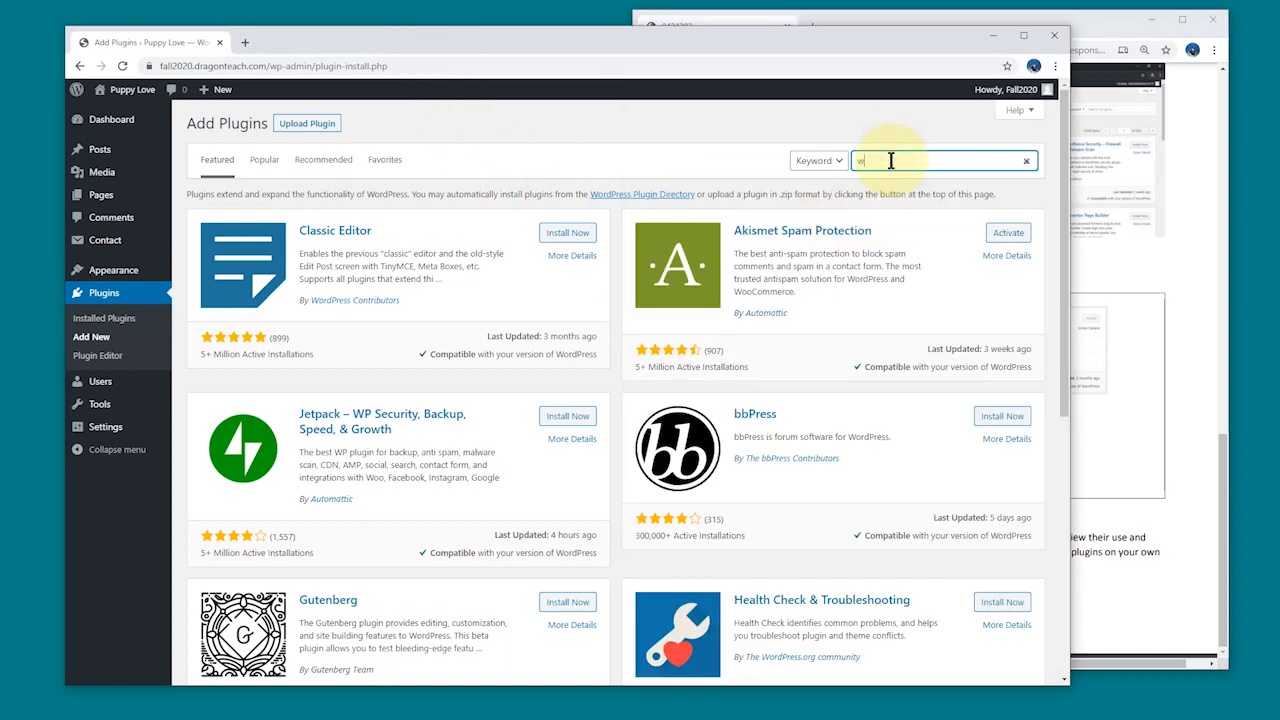
{"action": "type", "text": "pzoom"}
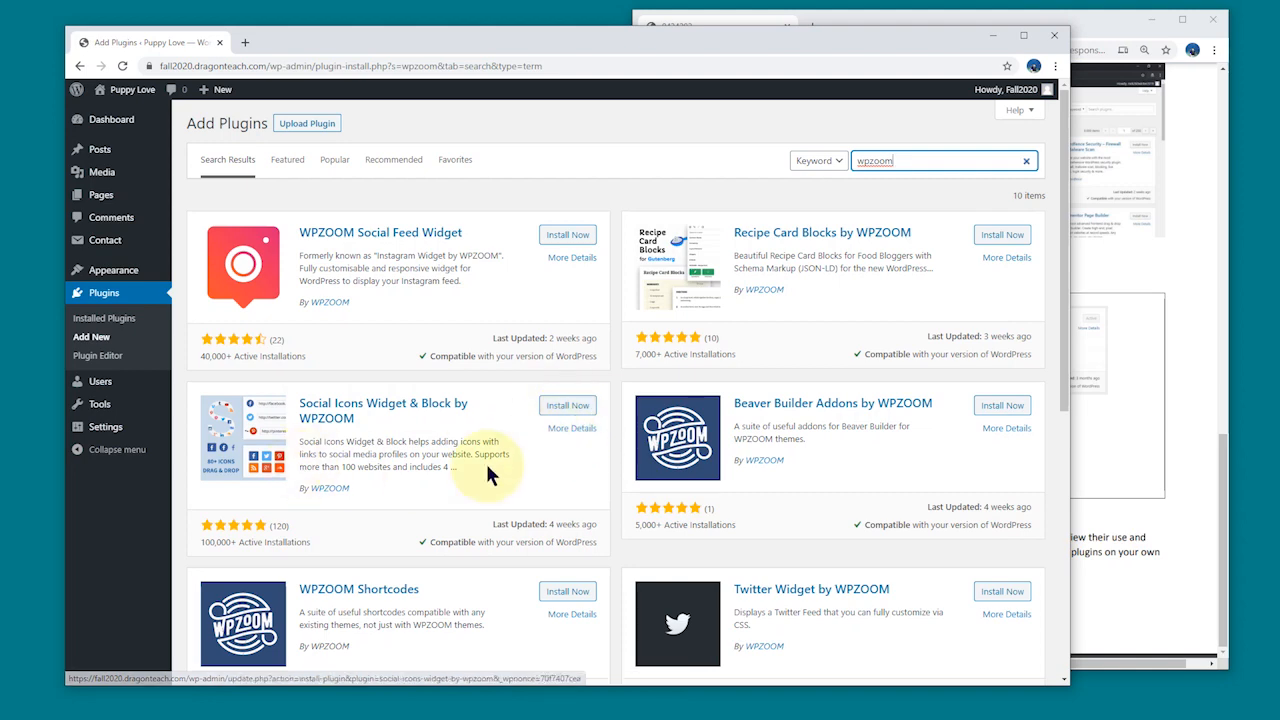
- Read the details of Social Icons Widget & Block by WPZOOM, including its new features, and install and activate the plugin
{"action": "left_click", "coordinate": [563, 436]}
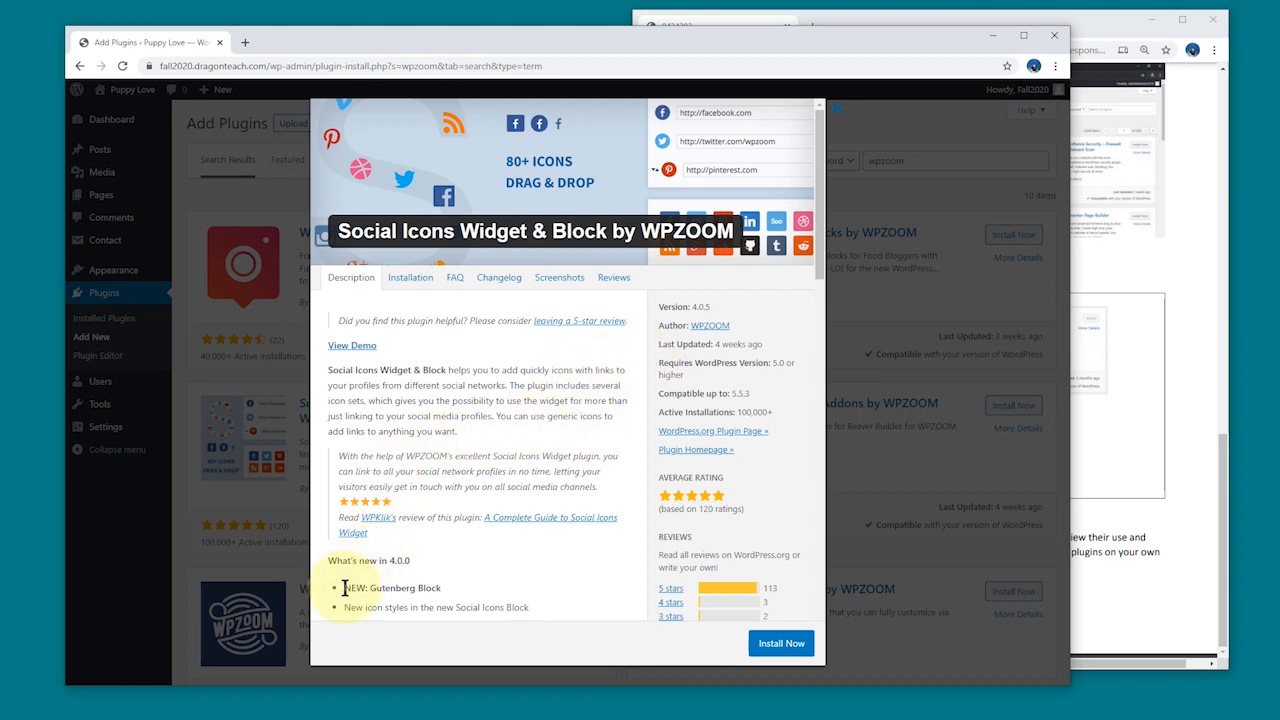
{"action": "left_click_drag", "start_coordinate": [338, 589], "coordinate": [441, 590]}
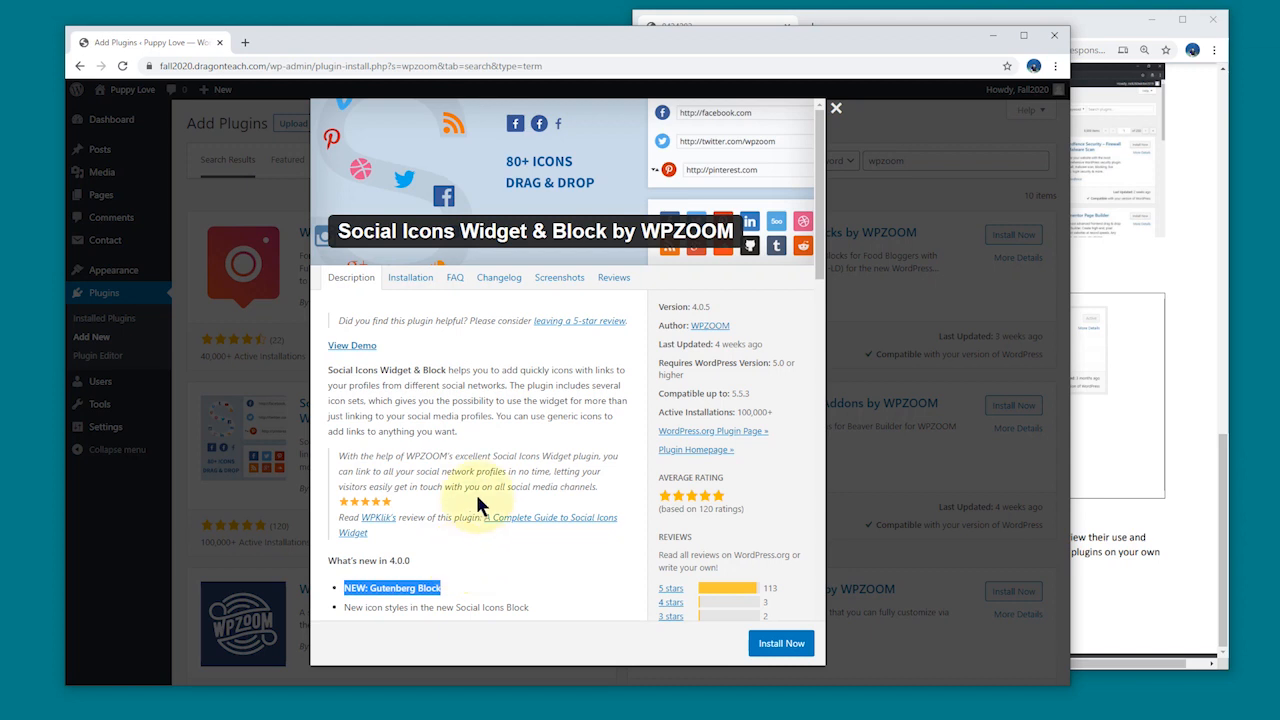
{"action": "left_click", "coordinate": [835, 106]}
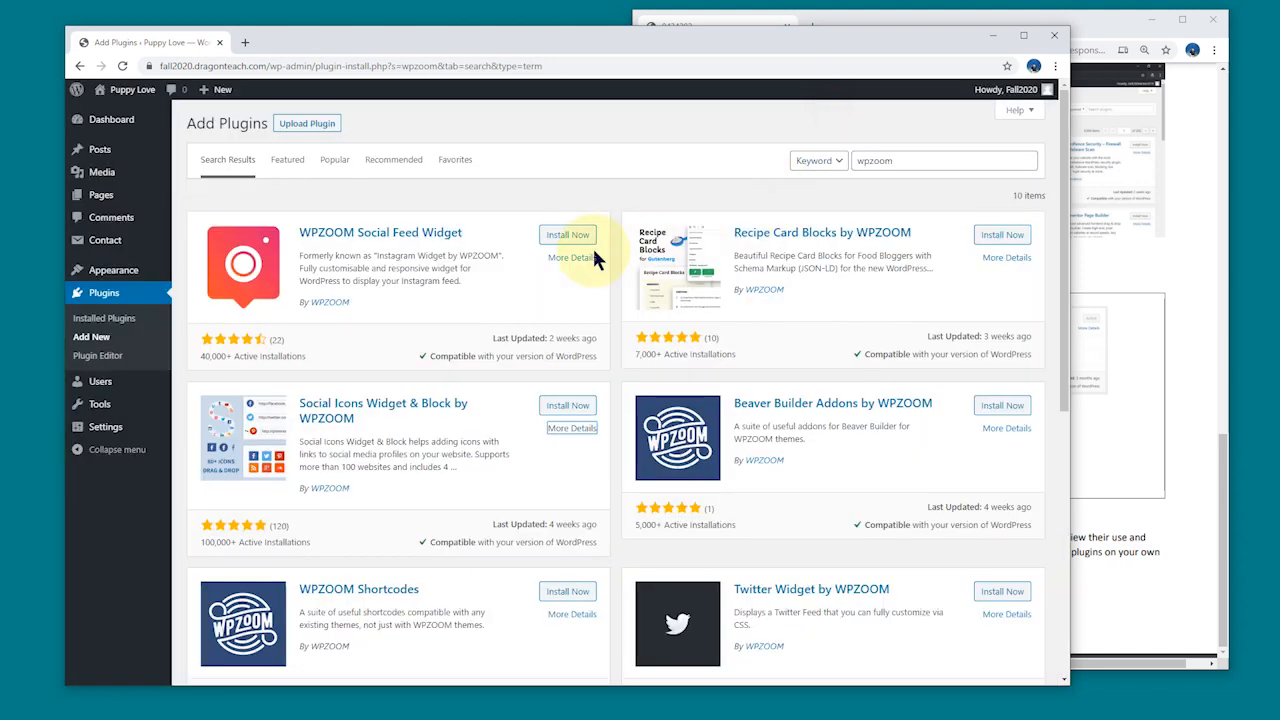
{"action": "left_click", "coordinate": [564, 408]}
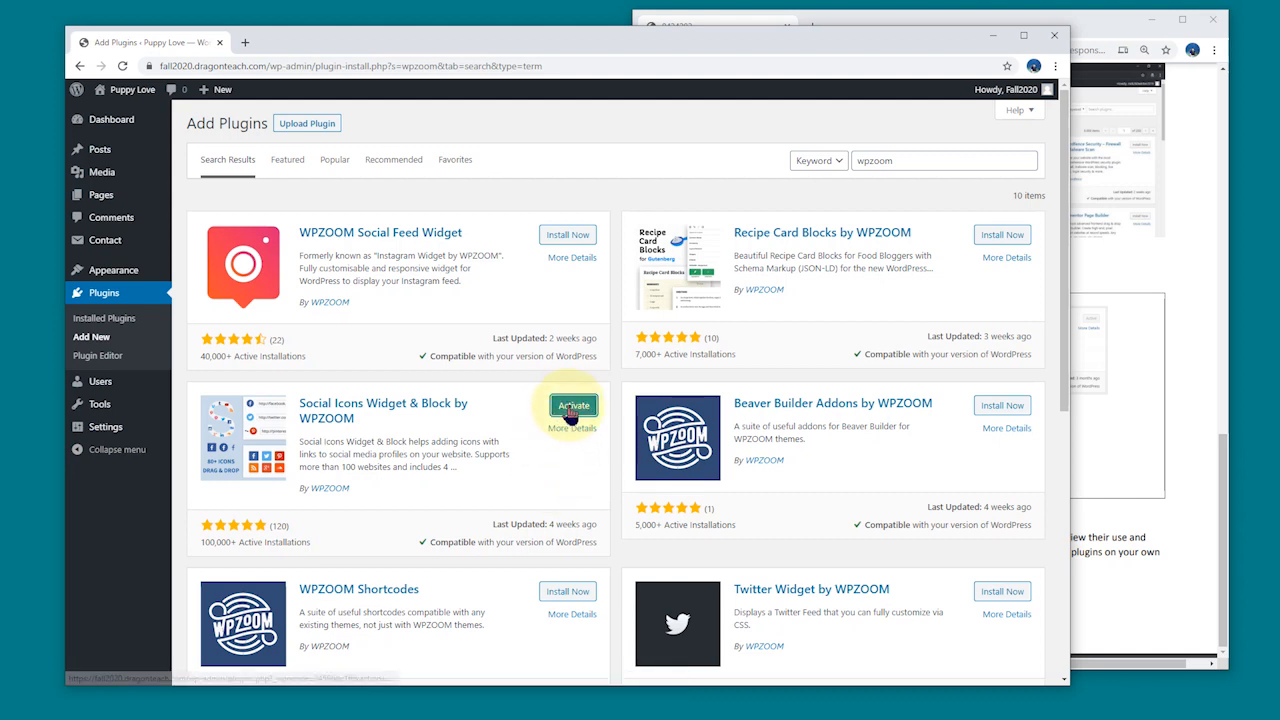
{"action": "left_click", "coordinate": [570, 408]}
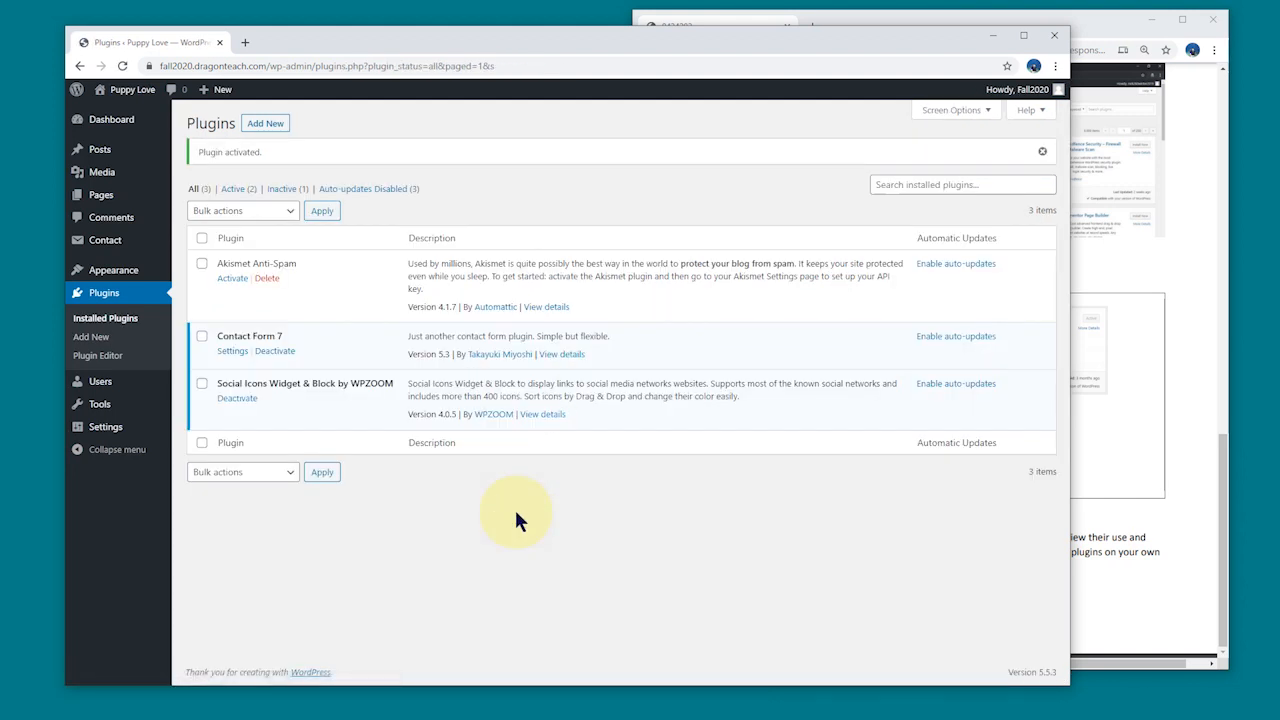
- Check the exercise for the remaining required plugin, and search the WordPress plugin directory for "landing page cat free"
{"action": "left_click", "coordinate": [1186, 479]}
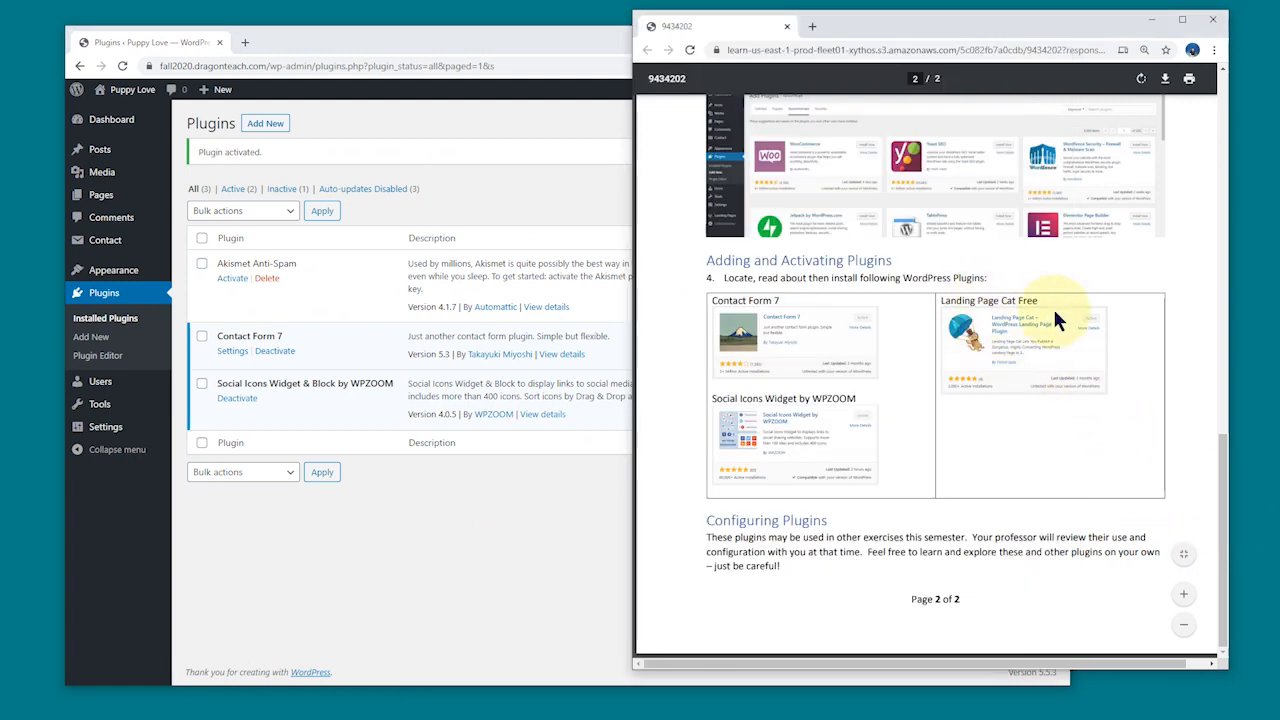
{"action": "left_click", "coordinate": [471, 41]}
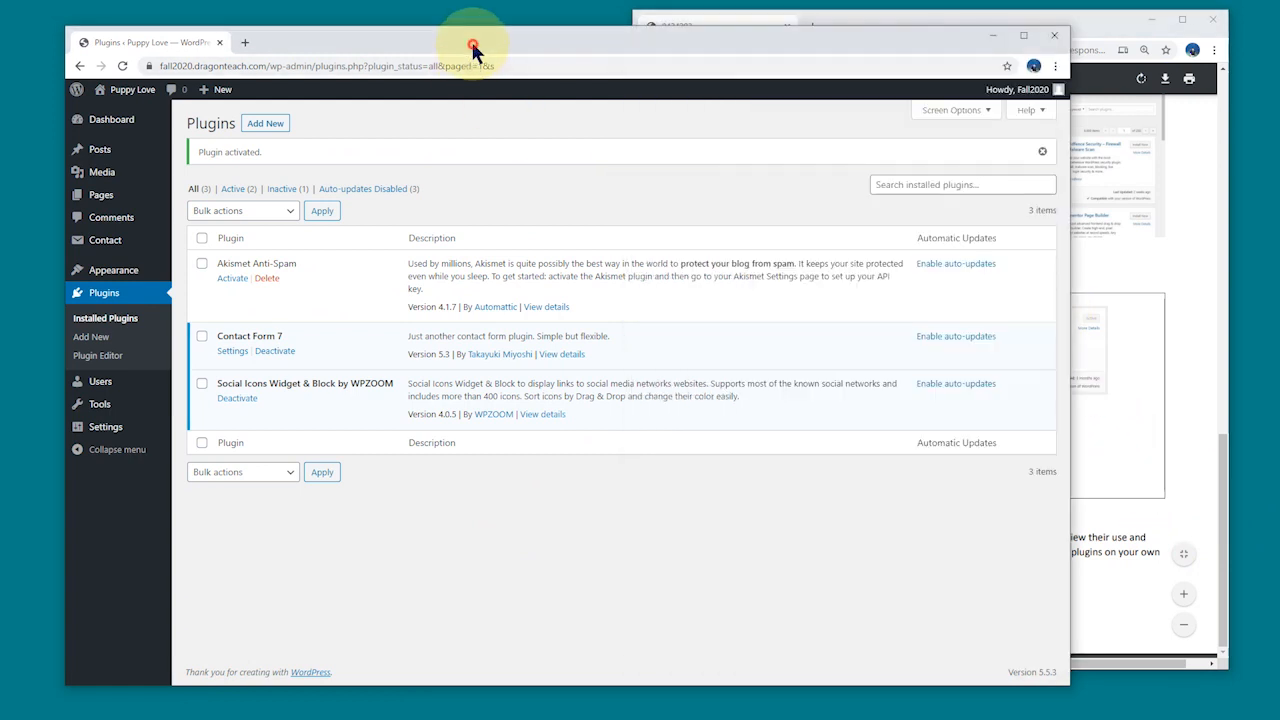
{"action": "left_click", "coordinate": [901, 182]}
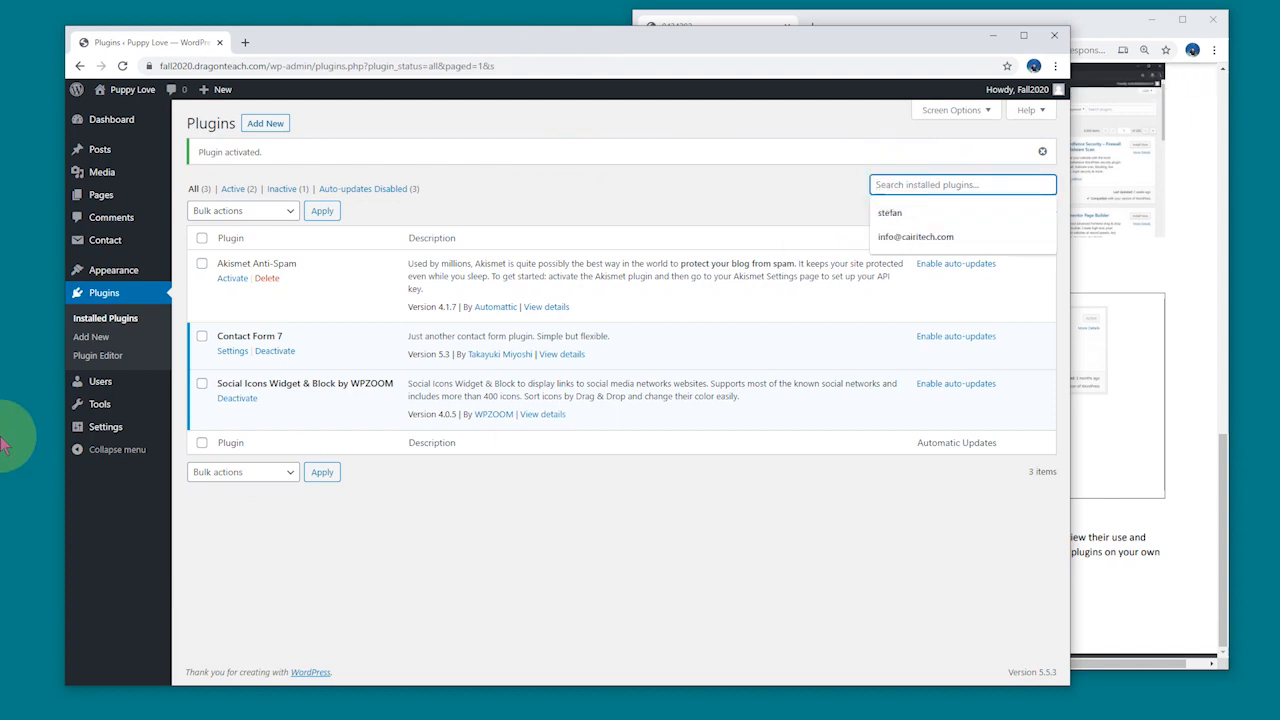
{"action": "left_click", "coordinate": [280, 126]}
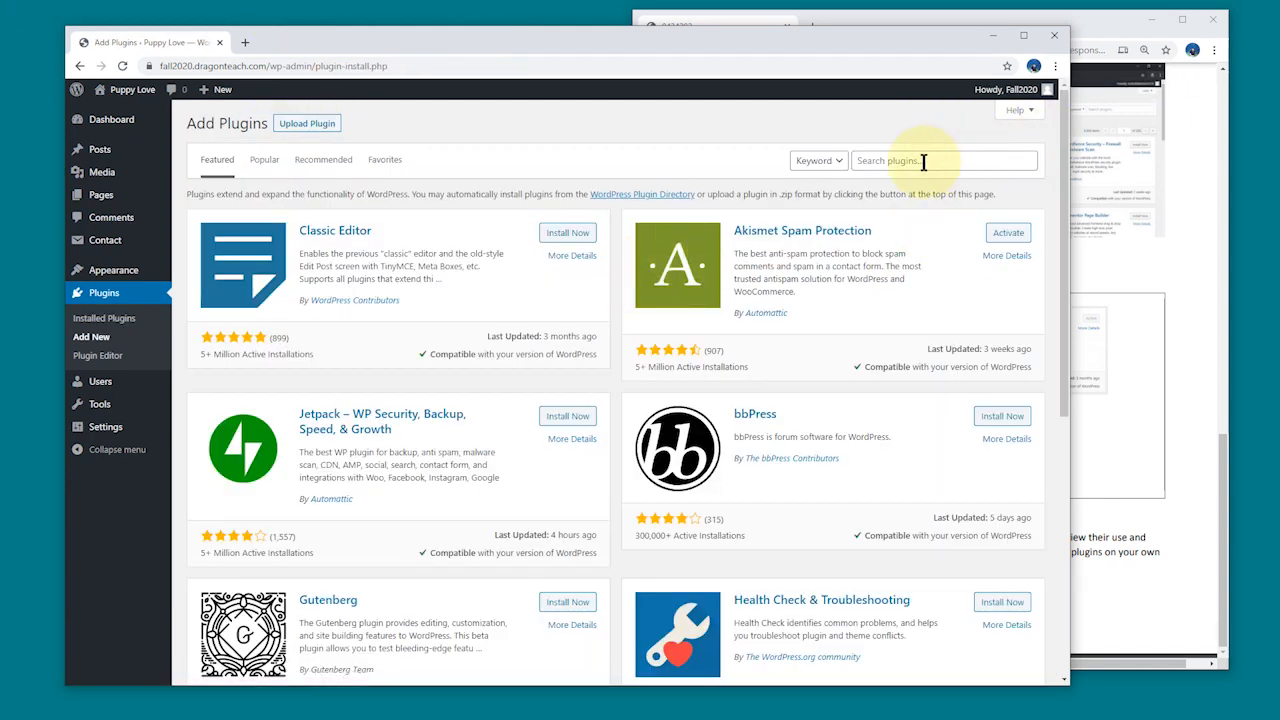
{"action": "left_click", "coordinate": [923, 162]}
{"action": "type", "text": "landing page cat free"}
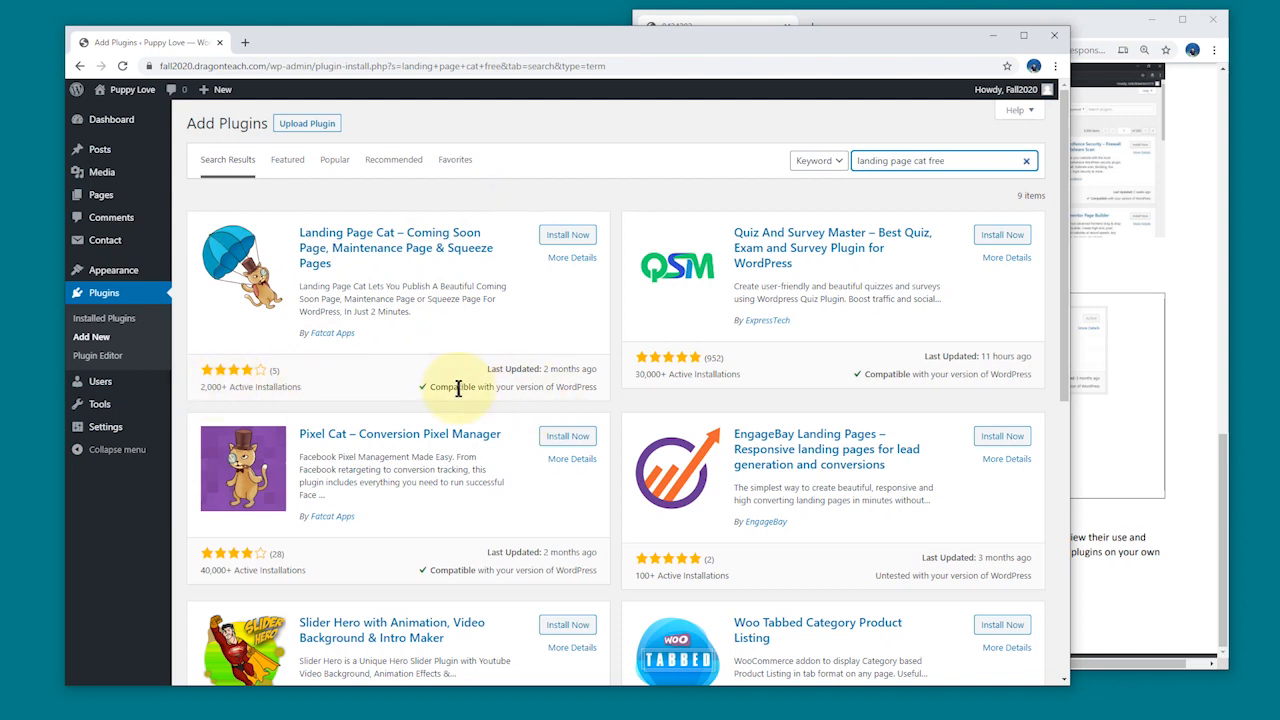
- Examine Landing Page Cat's WordPress compatibility and active installations, and compare them with the other plugins in the search results
{"action": "left_click_drag", "start_coordinate": [439, 390], "coordinate": [598, 392]}
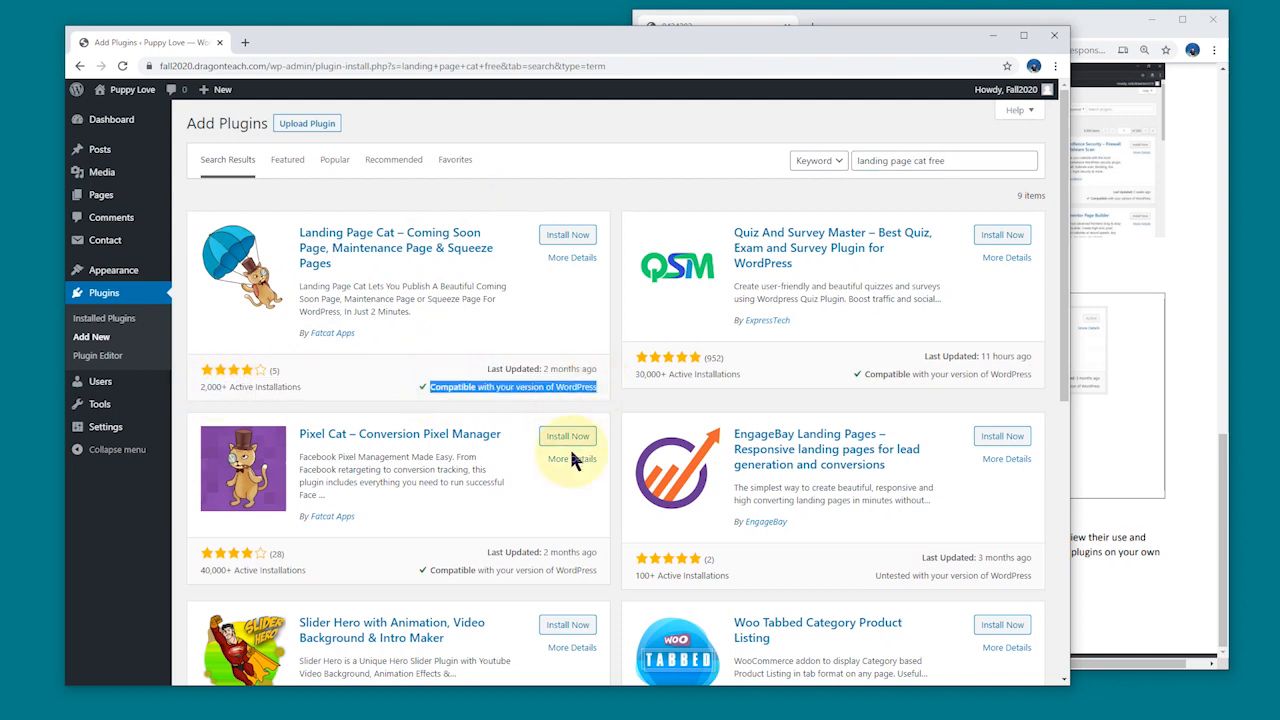
{"action": "left_click", "coordinate": [390, 346]}
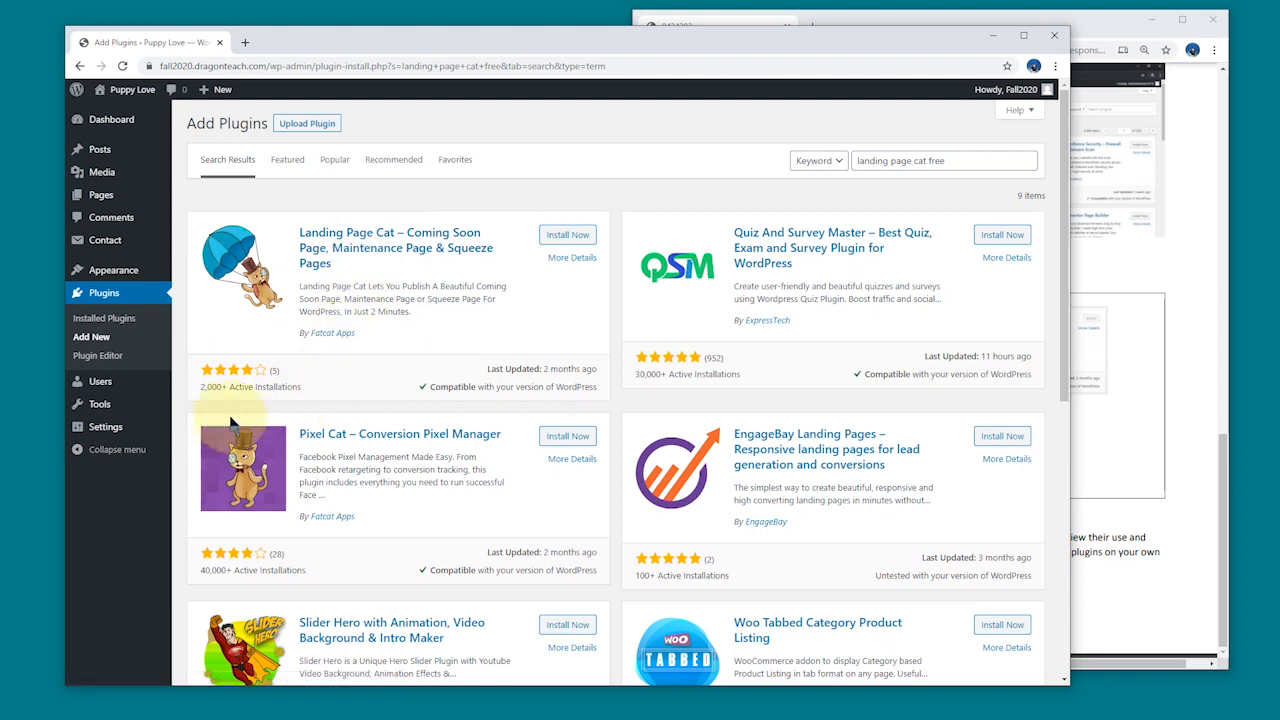
{"action": "left_click_drag", "start_coordinate": [200, 388], "coordinate": [302, 390]}
{"action": "mouse_move", "coordinate": [207, 379]}
{"action": "left_mouse_down"}
{"action": "mouse_move", "coordinate": [194, 383]}
{"action": "mouse_move", "coordinate": [222, 387]}
{"action": "left_mouse_up"}
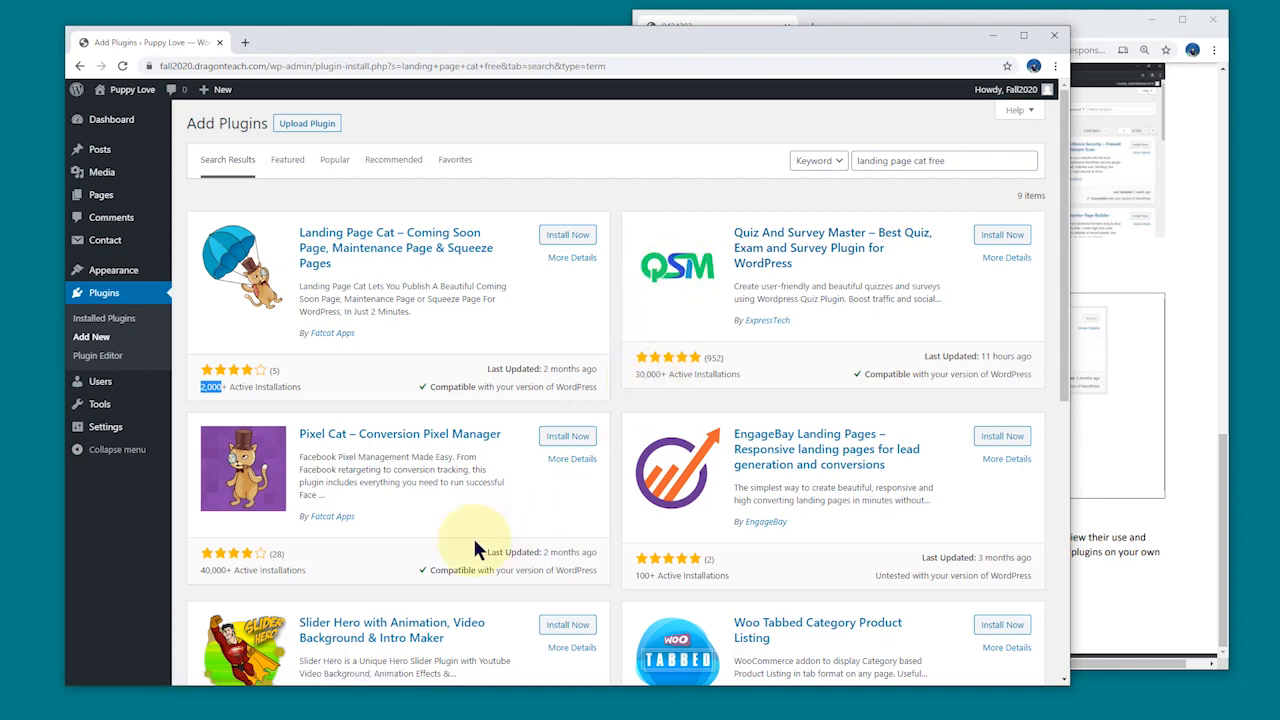
{"action": "scroll", "coordinate": [312, 530], "scroll_direction": "down", "scroll_amount": 2}
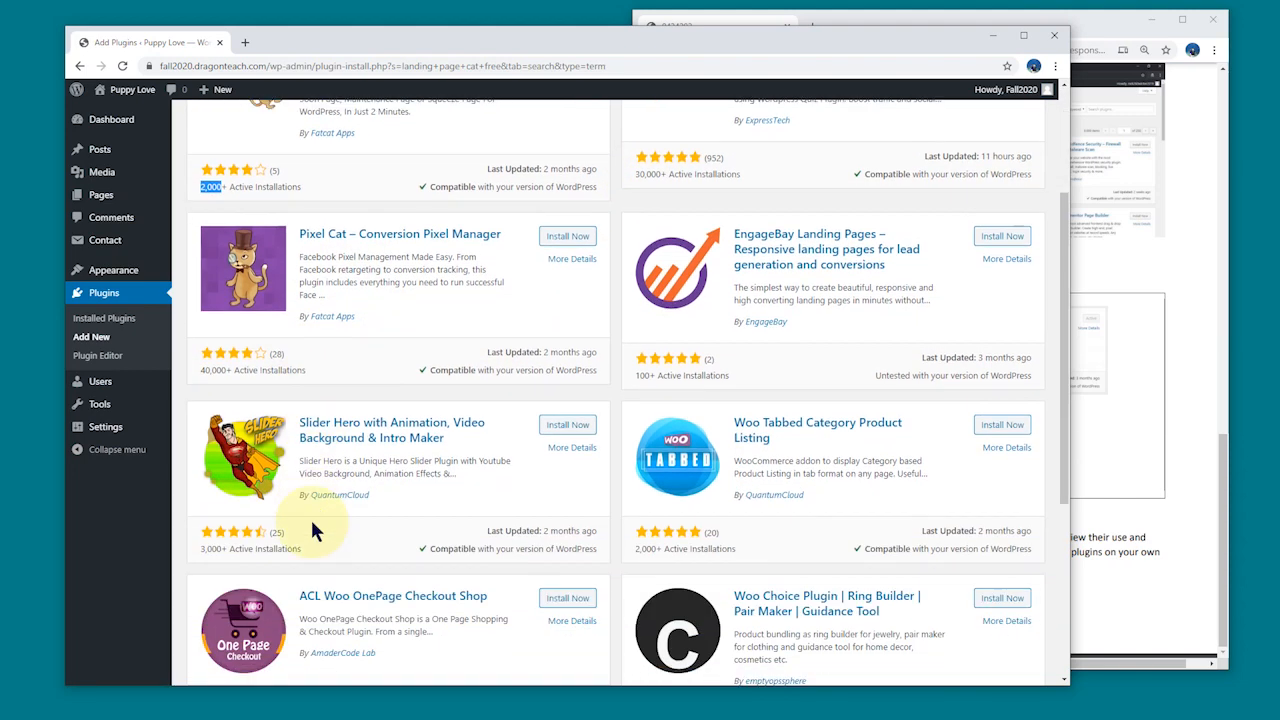
{"action": "scroll", "coordinate": [312, 530], "scroll_direction": "down", "scroll_amount": 3}
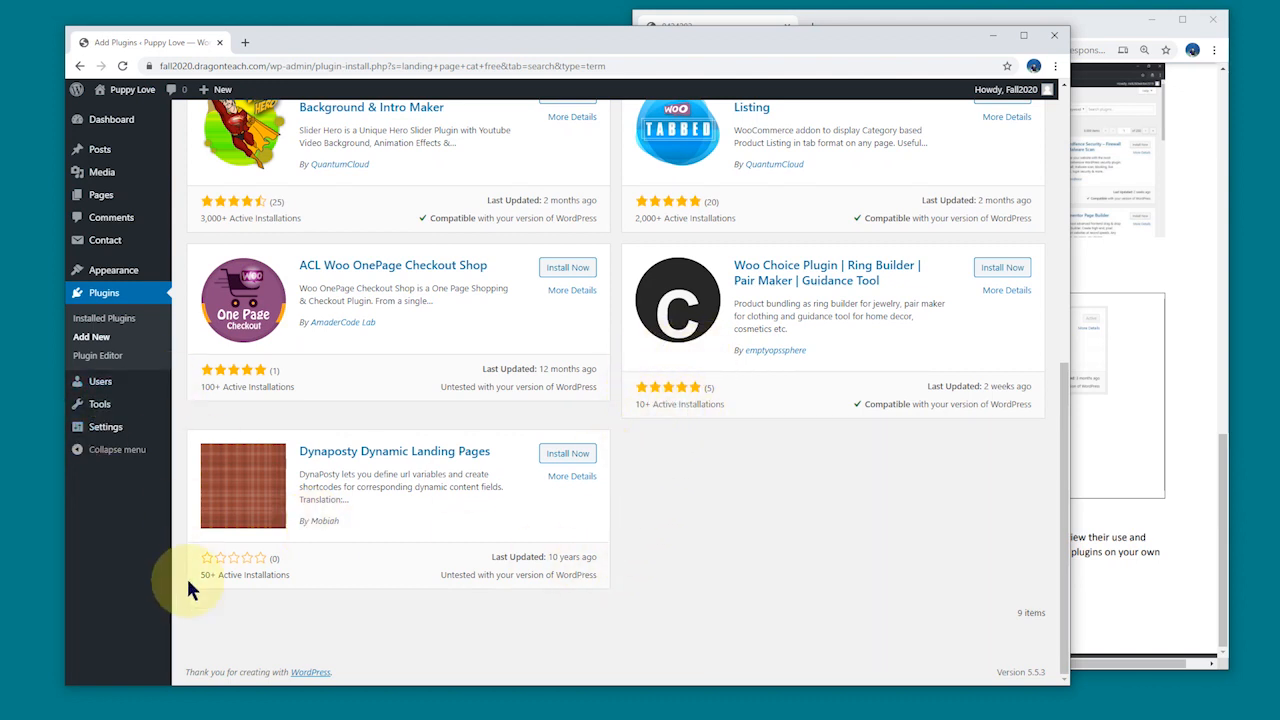
{"action": "scroll", "coordinate": [382, 431], "scroll_direction": "up", "scroll_amount": 6}
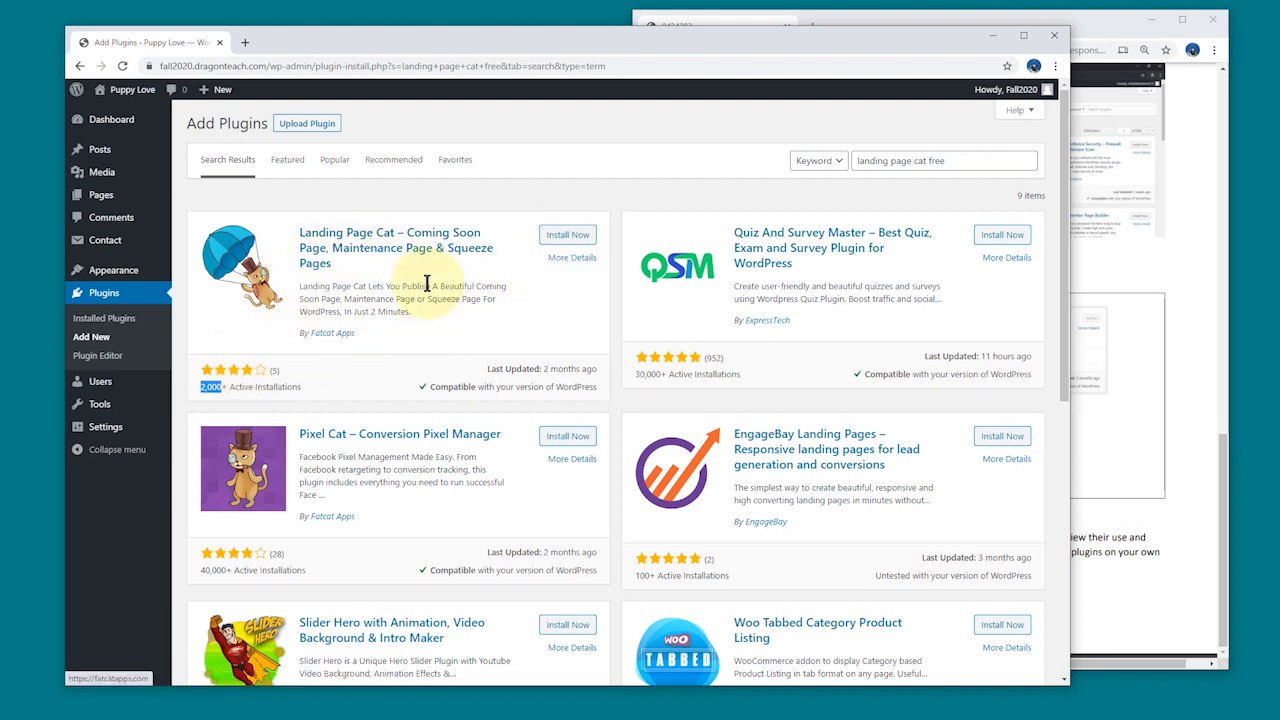
- Install and activate the Landing Page Cat plugin from the search results
{"action": "left_click", "coordinate": [571, 241]}
{"action": "left_click", "coordinate": [576, 238]}
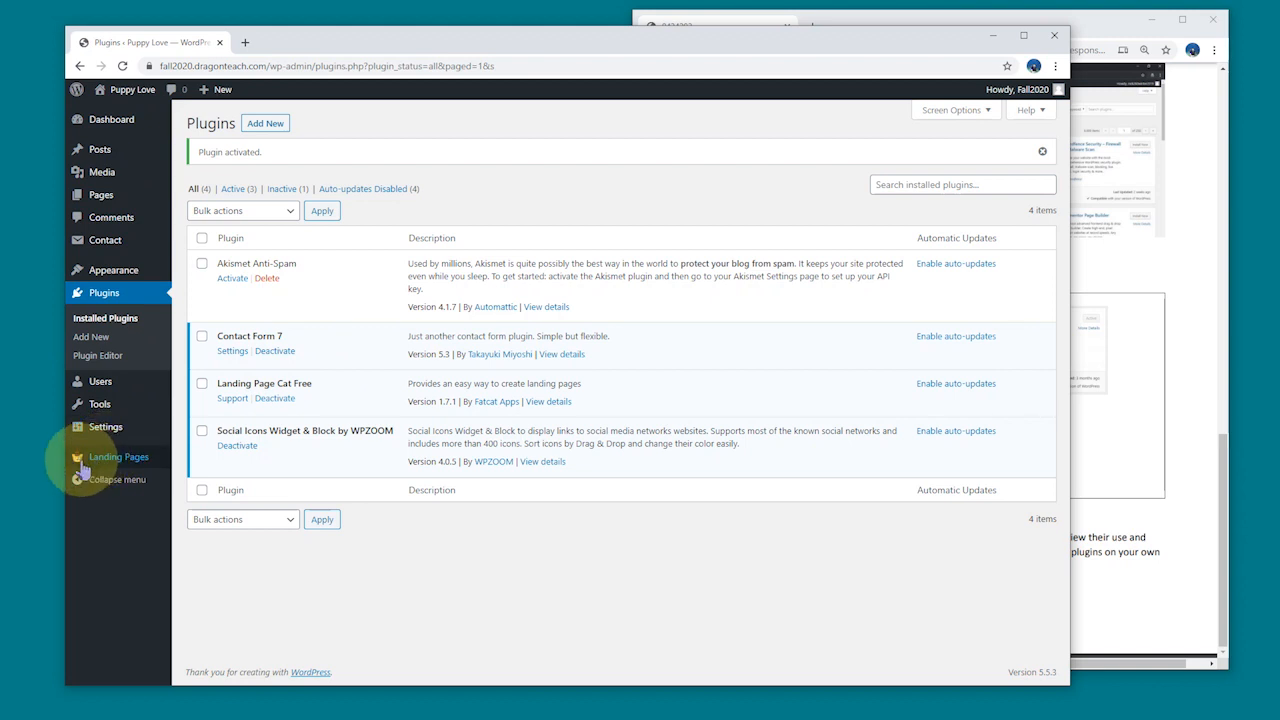
- Look at the admin entries added by the new plugins, view the Contact Forms page, and return to the installed plugins list
{"action": "mouse_move", "coordinate": [83, 466]}
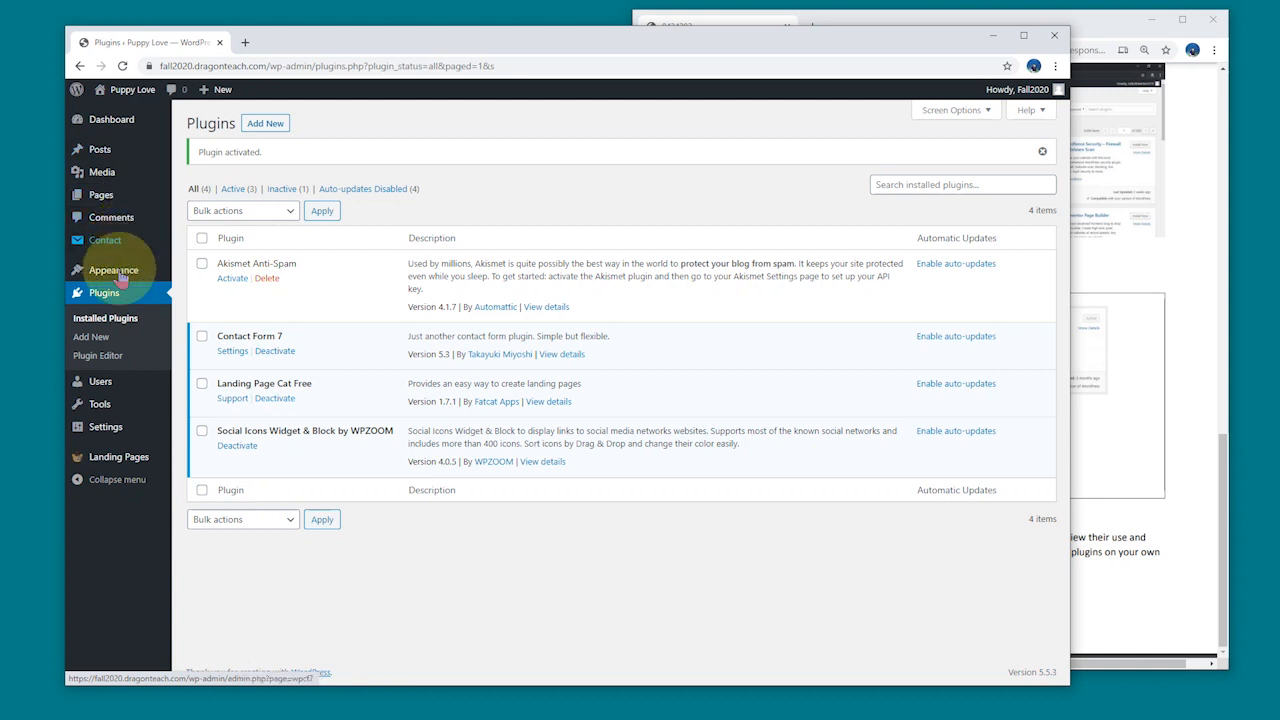
{"action": "mouse_move", "coordinate": [113, 252]}
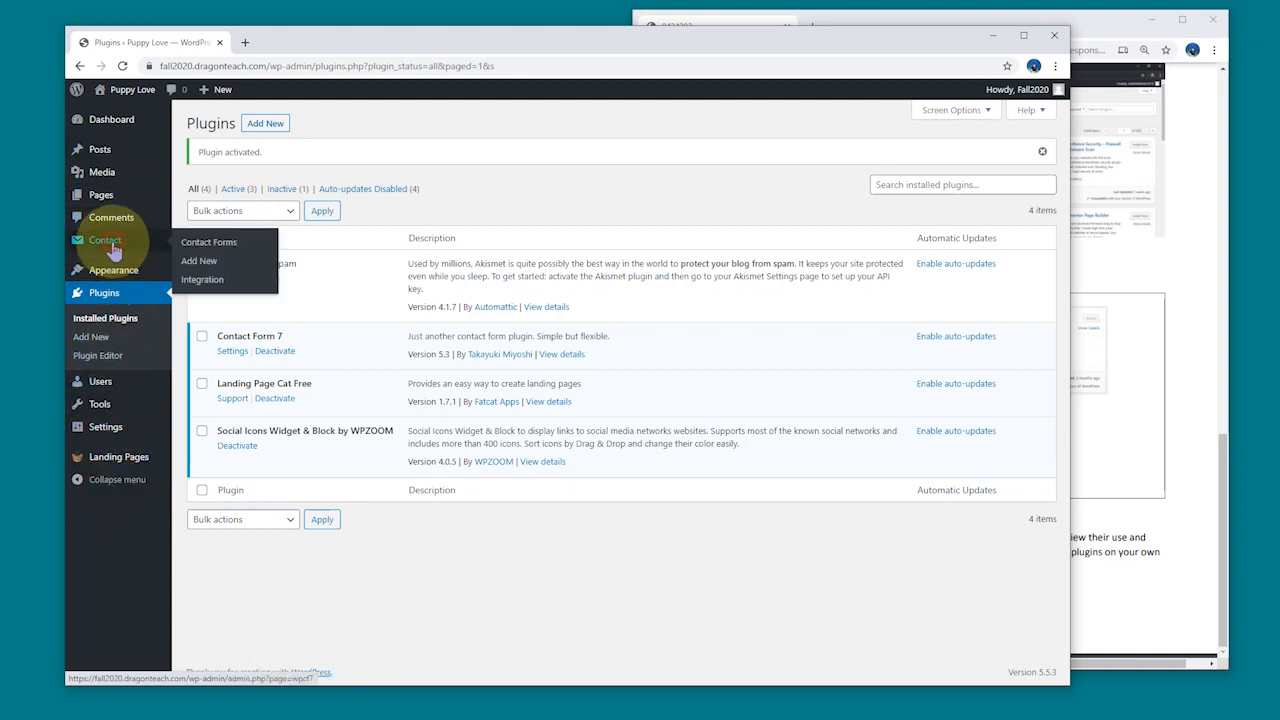
{"action": "left_click", "coordinate": [113, 252]}
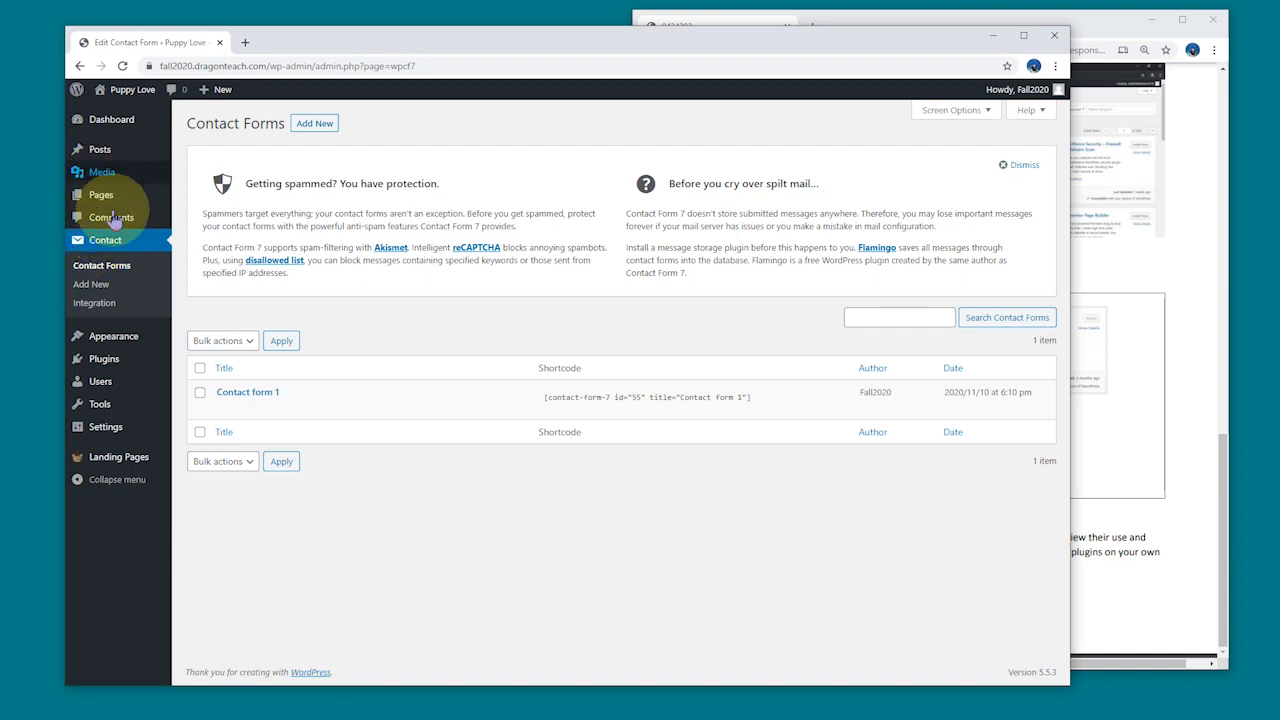
{"action": "left_click", "coordinate": [108, 363]}
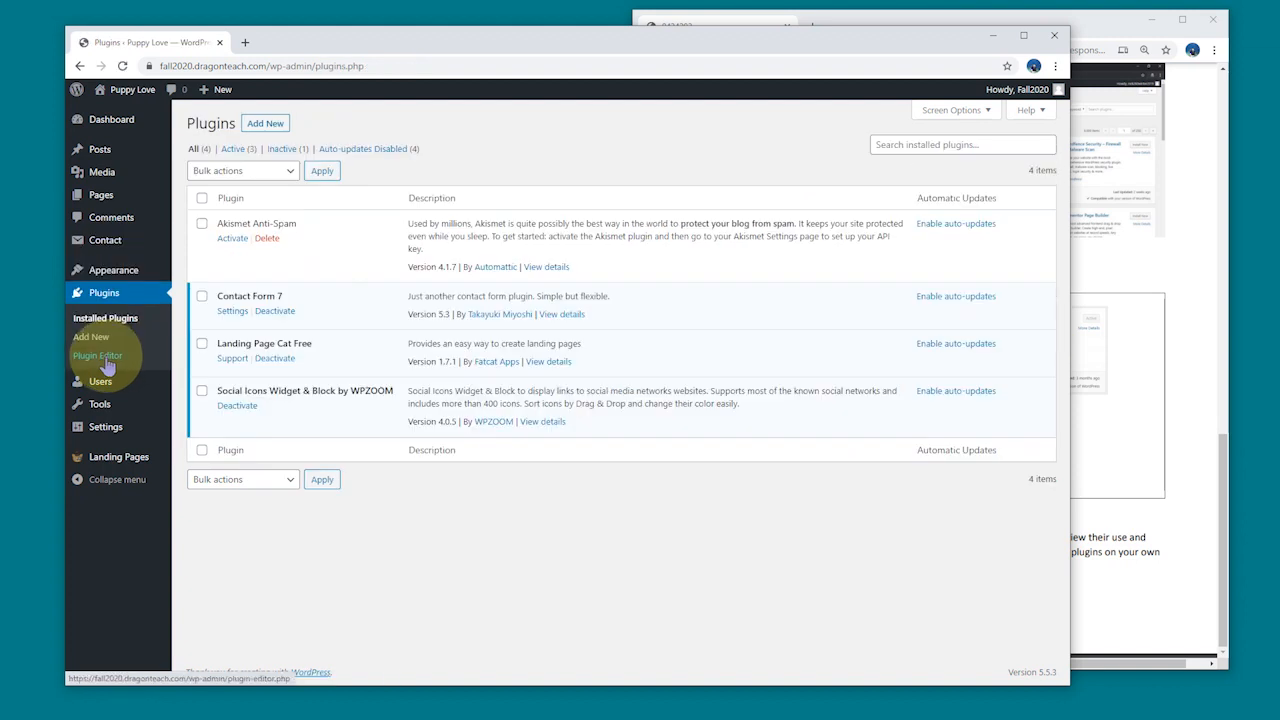